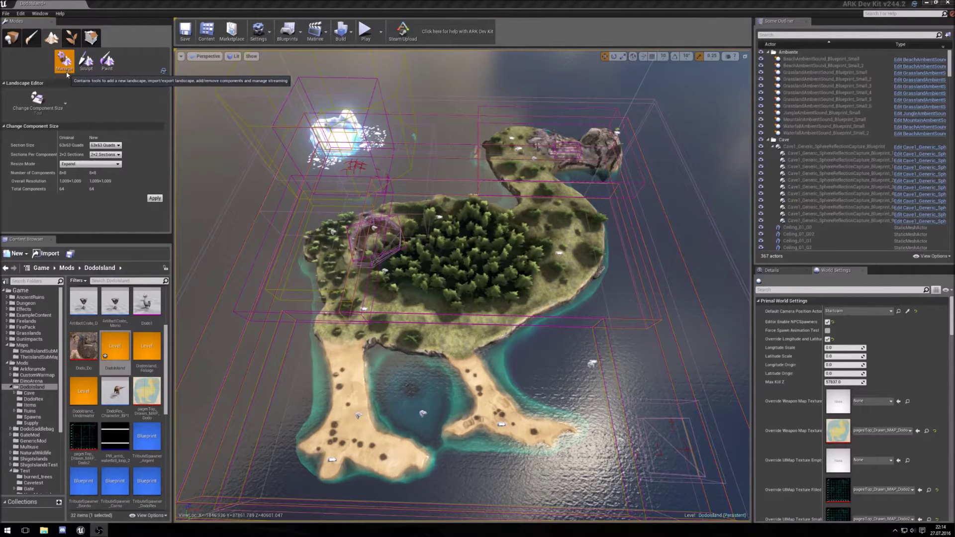
- Pick the Manage tab's Change Component Size tool and move the view closer over the island
{"action": "left_click", "coordinate": [38, 107]}
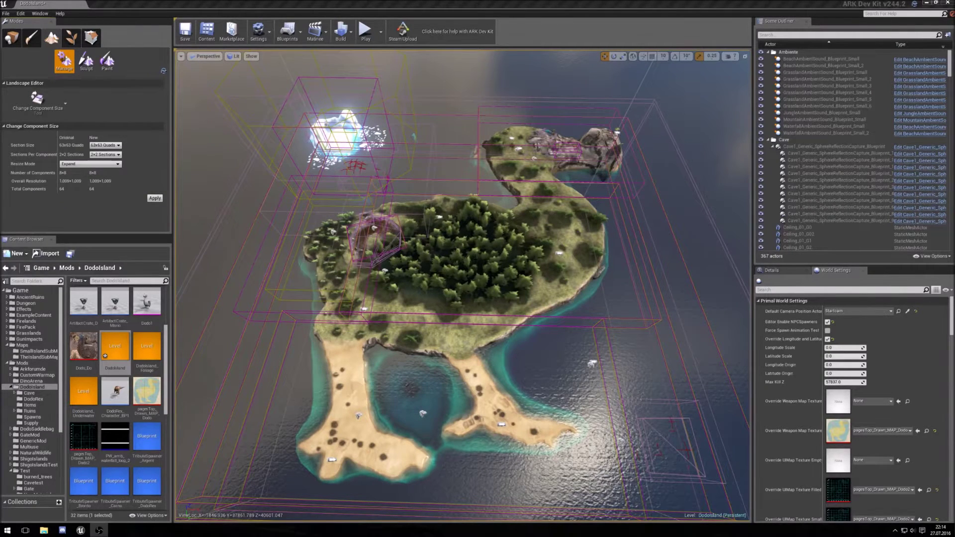
{"action": "key", "text": "Up"}
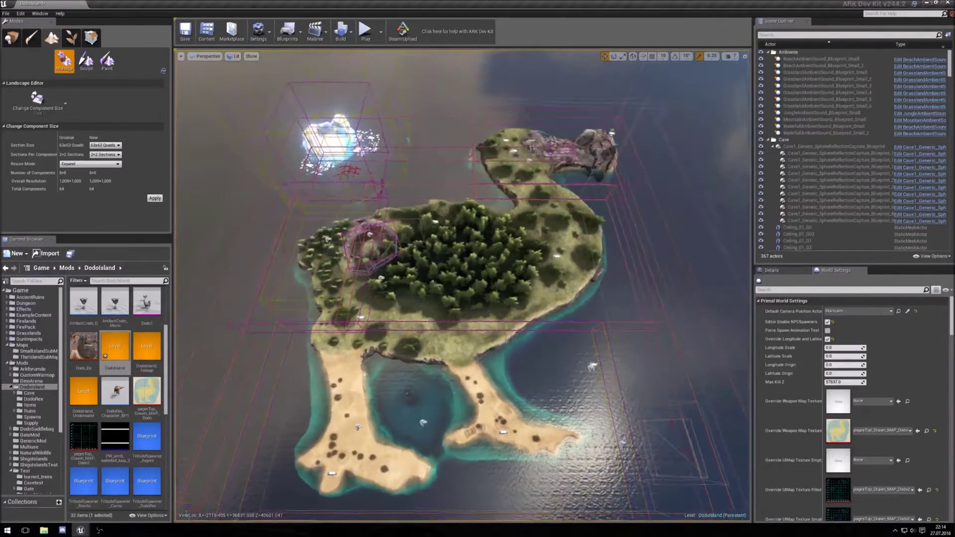
- Bring the view closer over the island and start editing the Longitude Scale value to 100
{"action": "key", "text": "Up"}
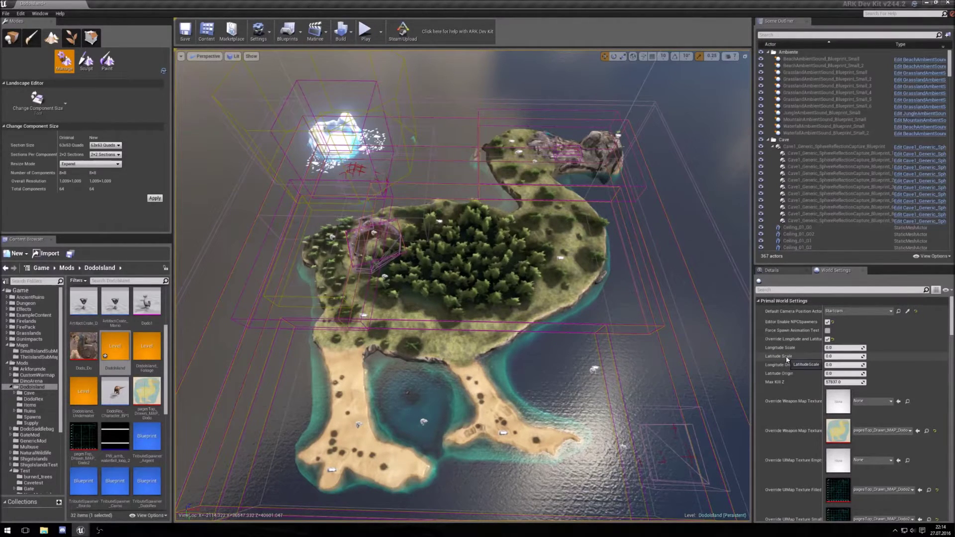
{"action": "left_click", "coordinate": [837, 347]}
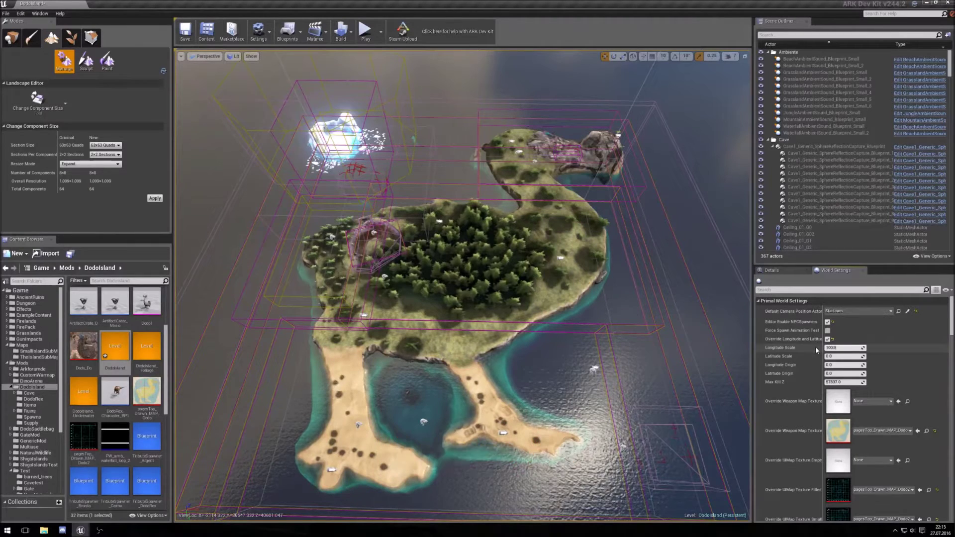
- Confirm Longitude Scale and enter 100 for the Latitude Scale world setting
{"action": "left_click", "coordinate": [841, 356]}
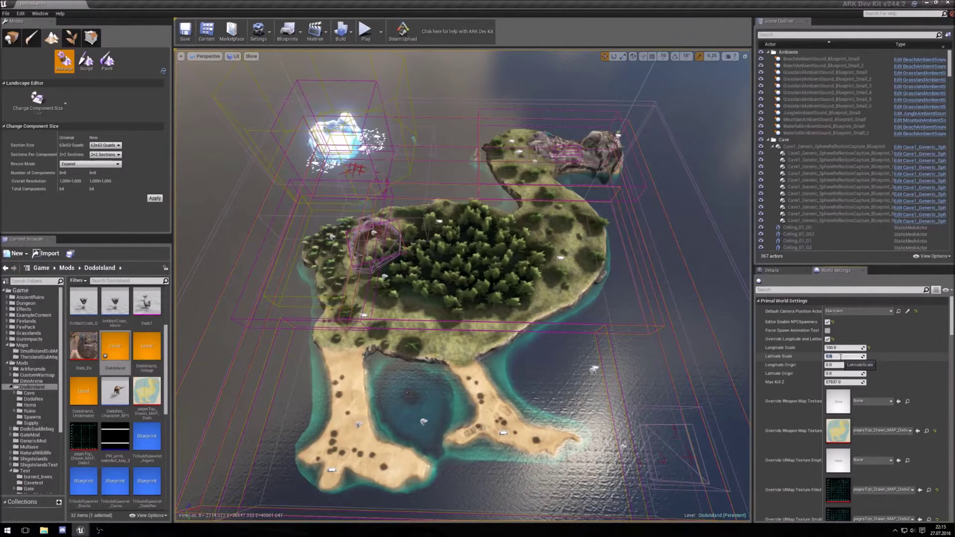
{"action": "type", "text": "100"}
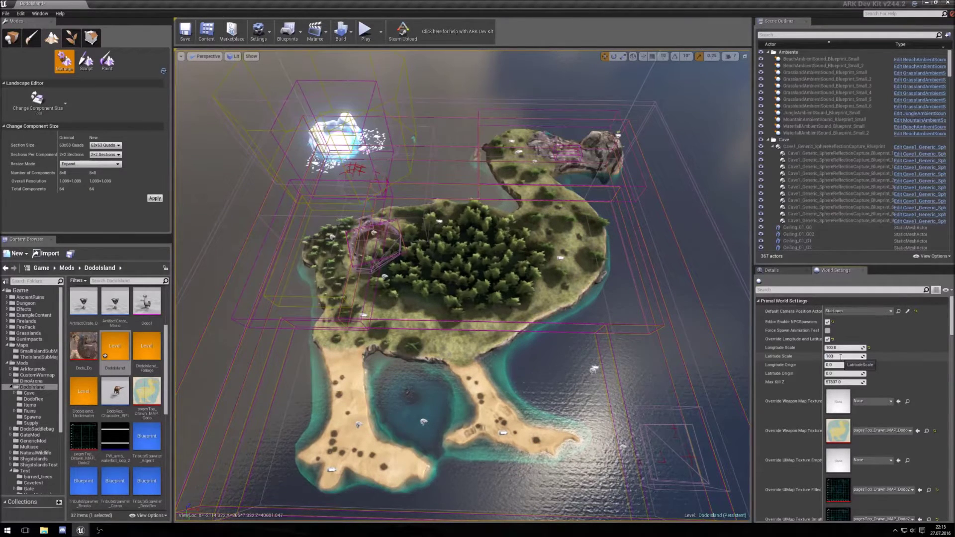
{"action": "left_click", "coordinate": [840, 365]}
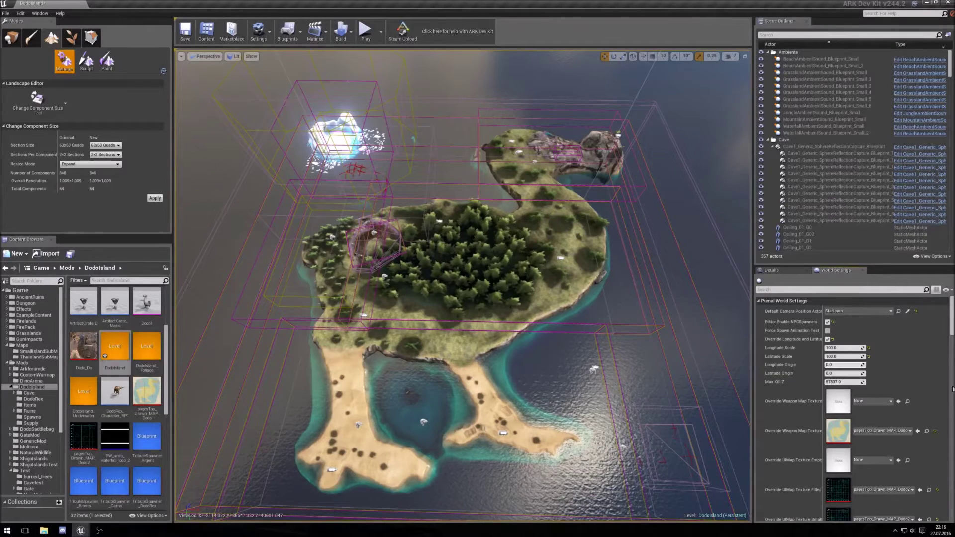
- Replace the Longitude Origin and Latitude Origin values with 50450
{"action": "left_click", "coordinate": [838, 365]}
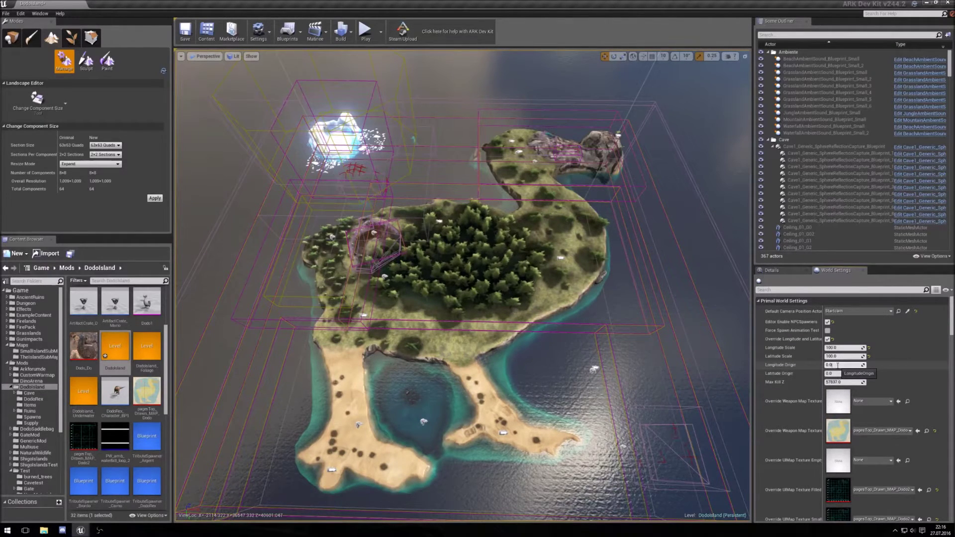
{"action": "left_click_drag", "start_coordinate": [837, 365], "coordinate": [808, 366]}
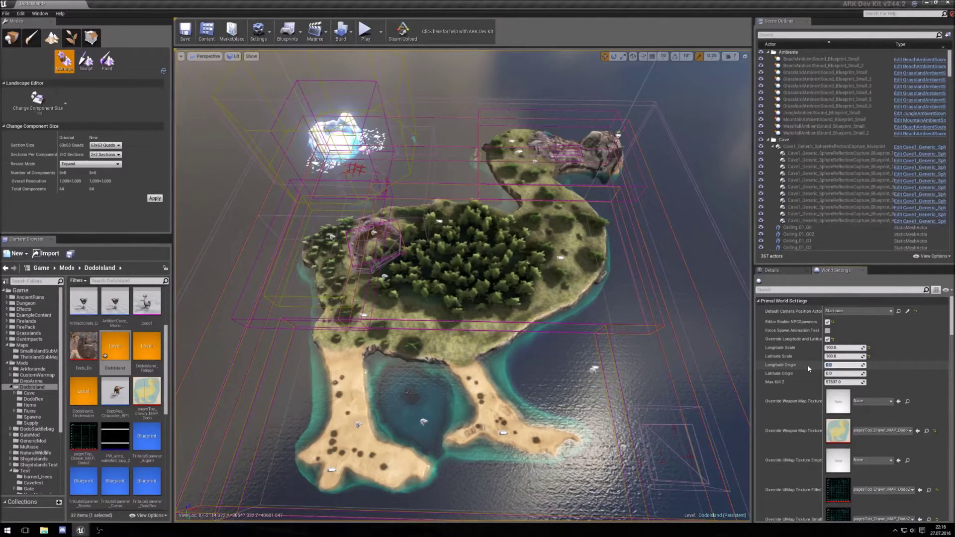
{"action": "type", "text": "5045"}
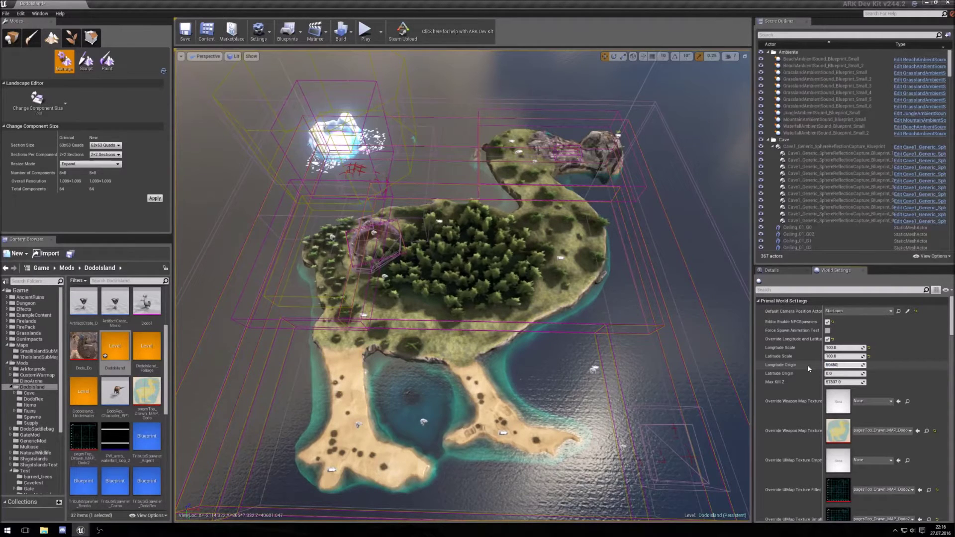
{"action": "type", "text": "0"}
{"action": "left_click", "coordinate": [831, 373]}
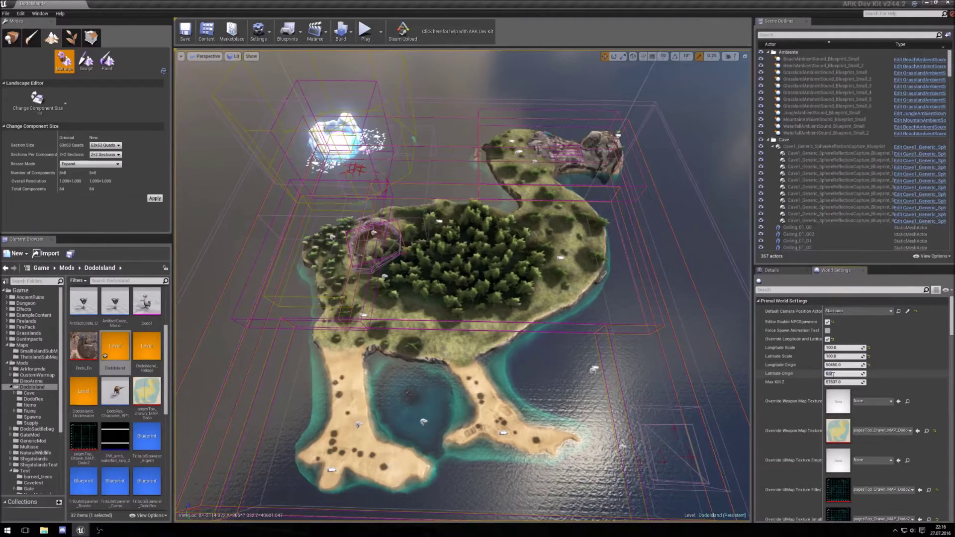
{"action": "type", "text": "50"}
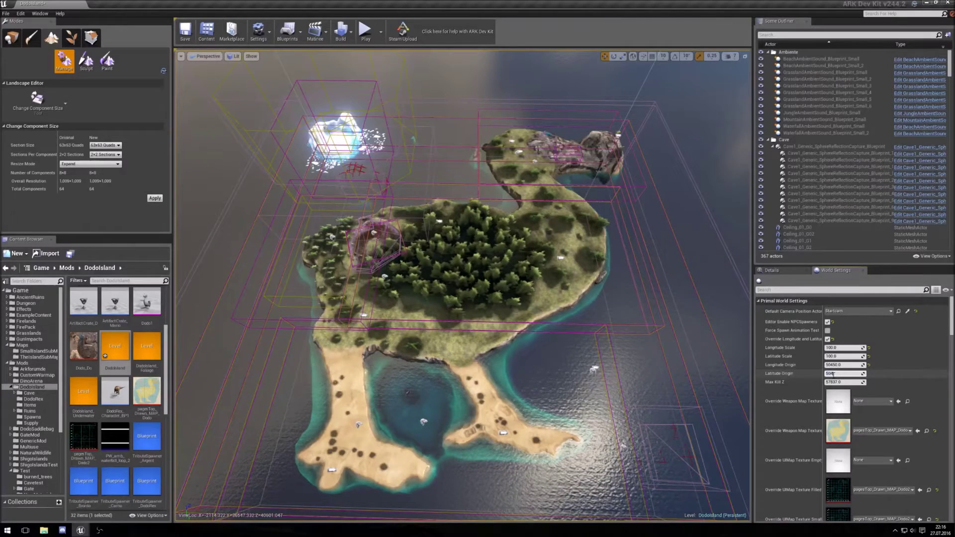
{"action": "type", "text": "450"}
{"action": "left_click", "coordinate": [833, 365]}
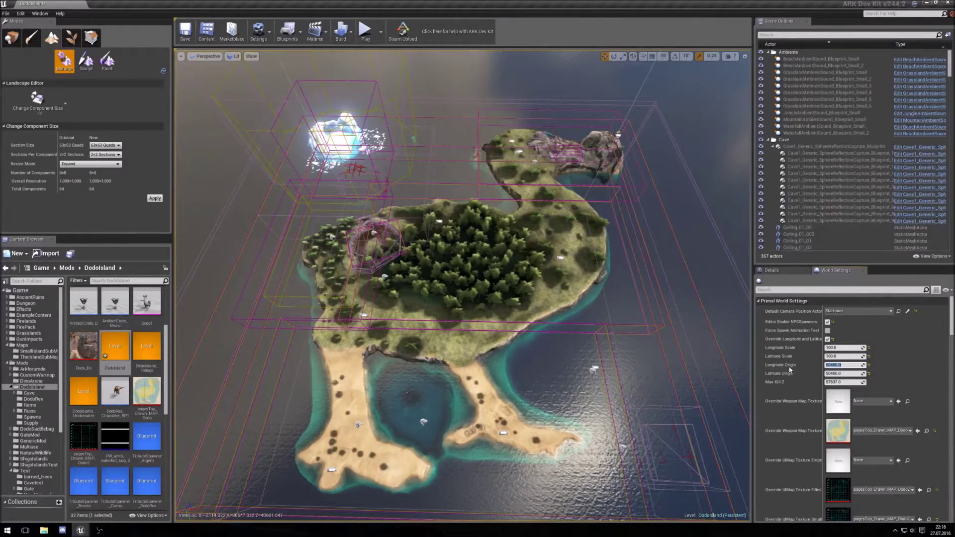
- Add a minus sign to both origin values to make them -50450, then check them
{"action": "left_click", "coordinate": [834, 366]}
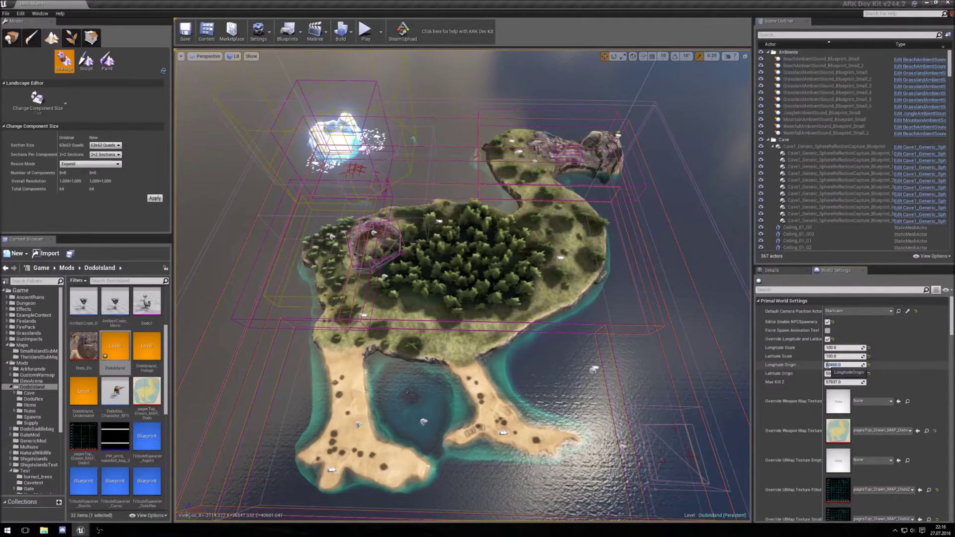
{"action": "key", "text": "Home"}
{"action": "type", "text": "-"}
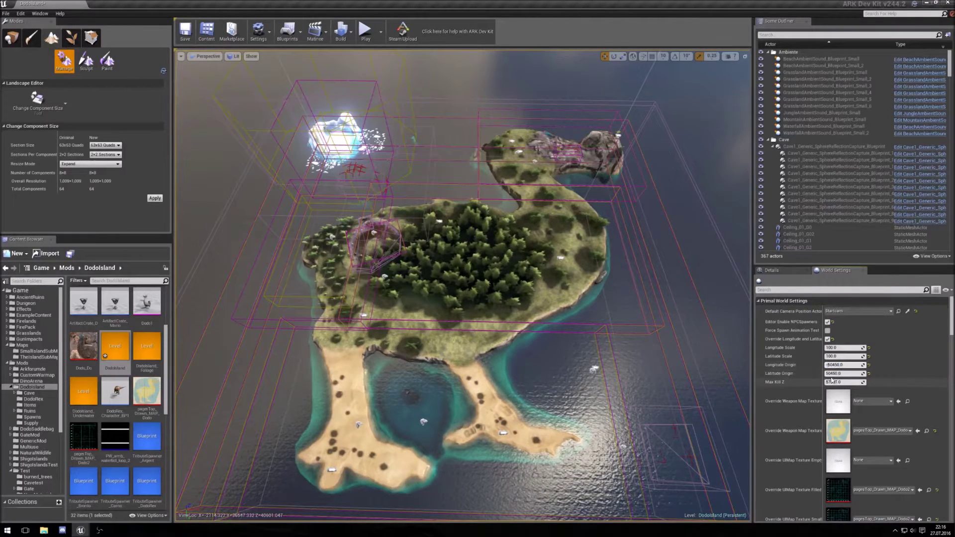
{"action": "left_click", "coordinate": [826, 374]}
{"action": "key", "text": "Home"}
{"action": "type", "text": "-"}
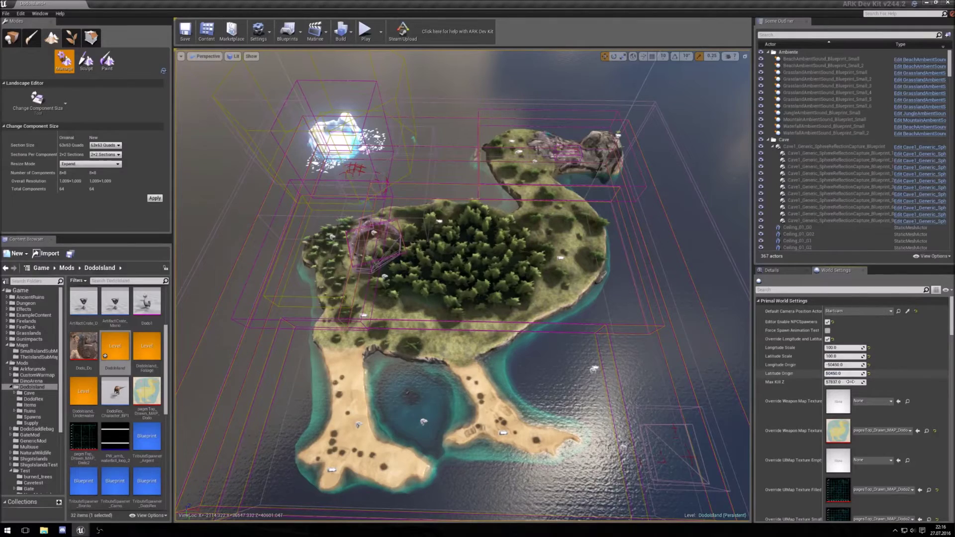
{"action": "left_click", "coordinate": [845, 365]}
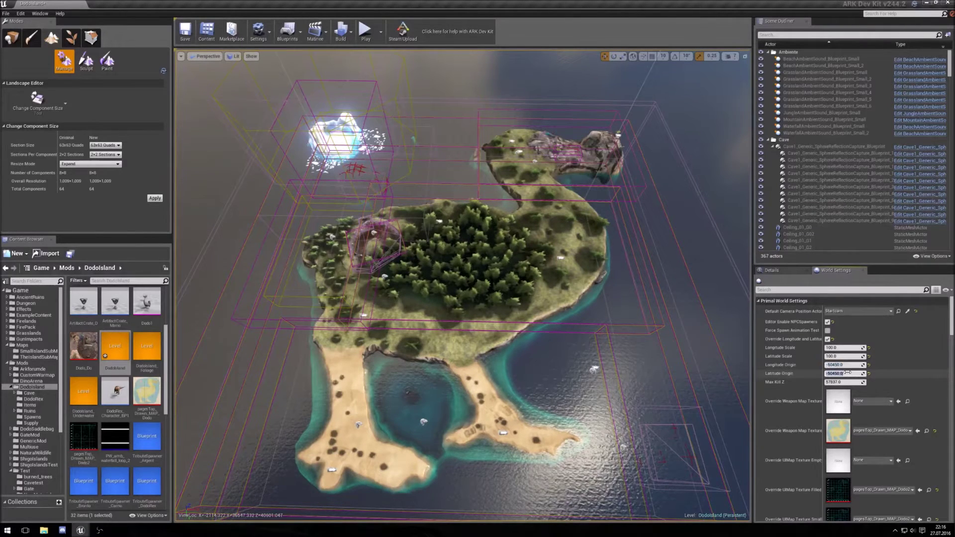
{"action": "left_click", "coordinate": [834, 372]}
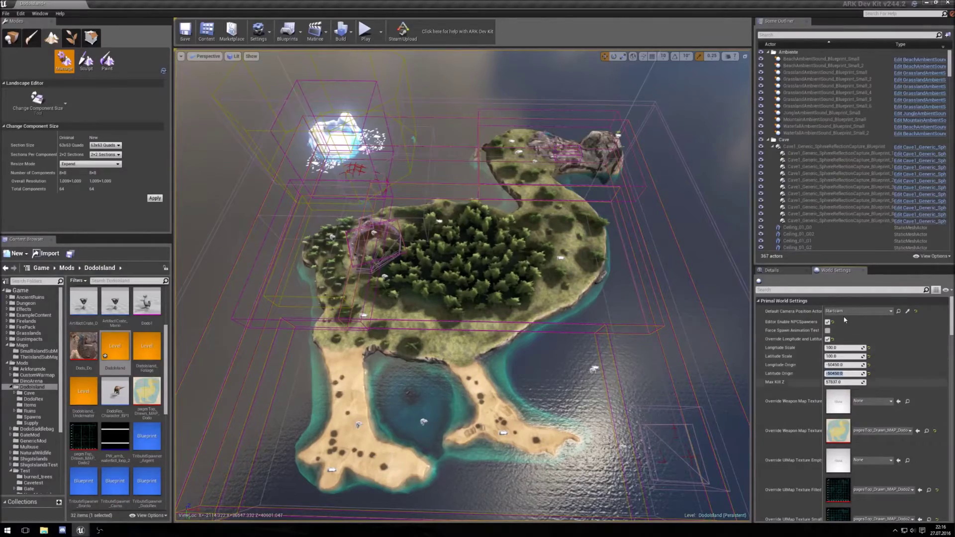
- Uncheck Editor Enable NPCSpawners in World Settings and tilt the view across the island
{"action": "scroll", "coordinate": [437, 320], "scroll_direction": "up", "scroll_amount": 5}
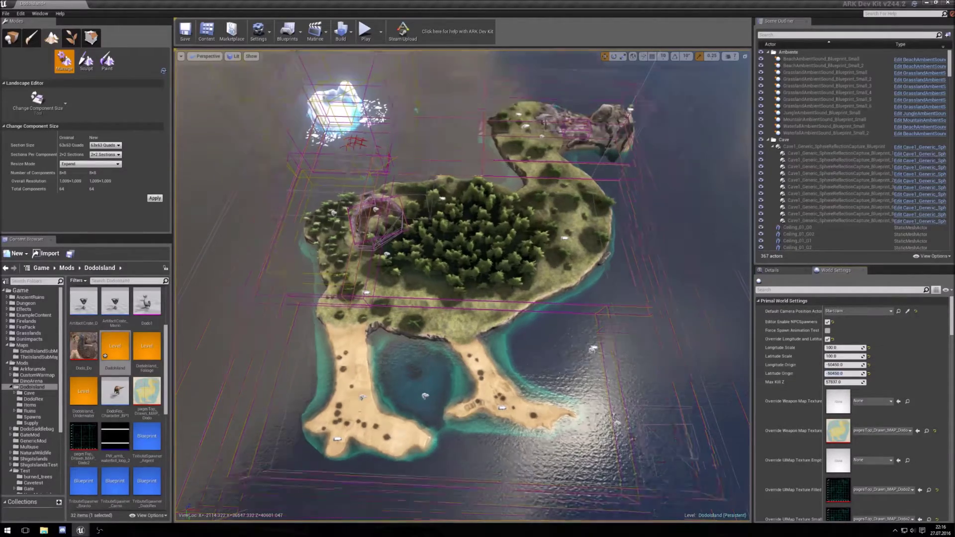
{"action": "scroll", "coordinate": [437, 320], "scroll_direction": "up", "scroll_amount": 10}
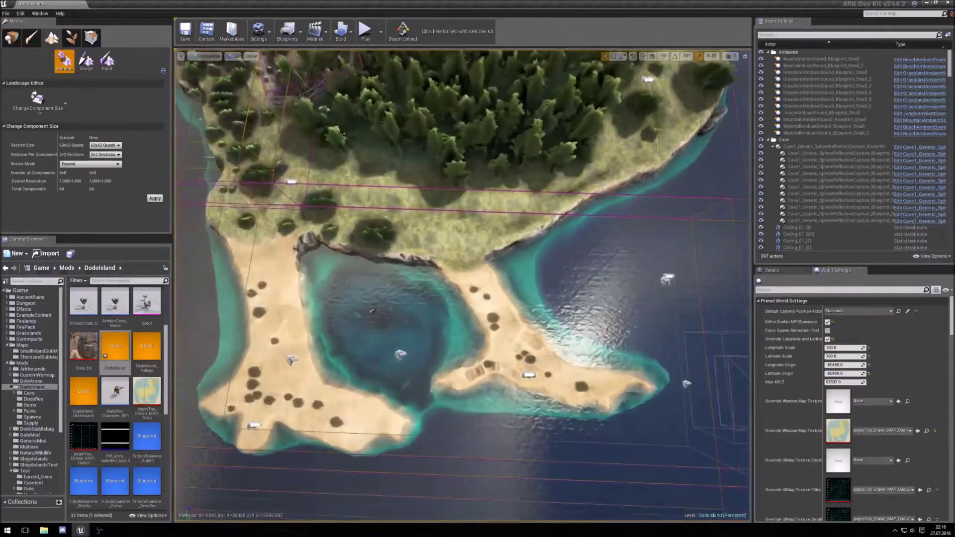
{"action": "scroll", "coordinate": [437, 319], "scroll_direction": "up", "scroll_amount": 5}
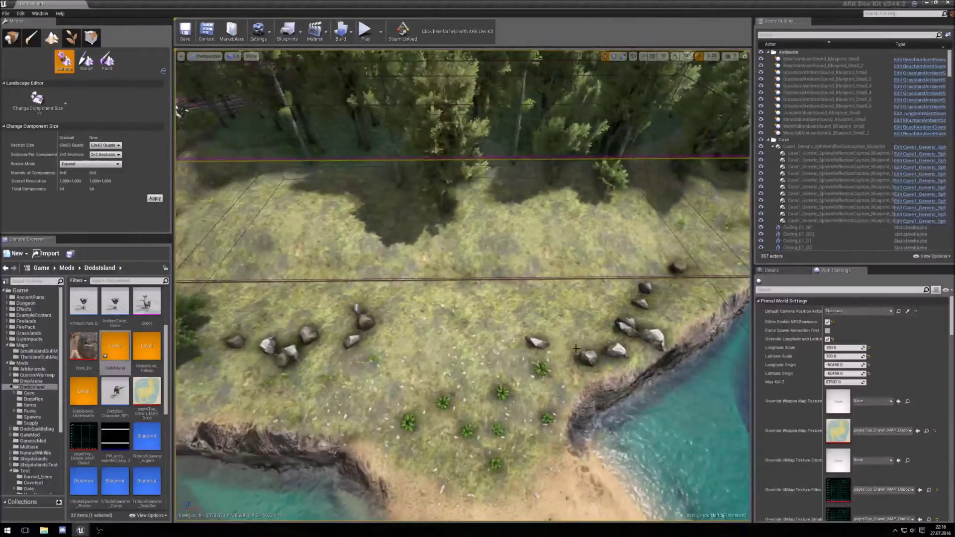
{"action": "left_click", "coordinate": [827, 321]}
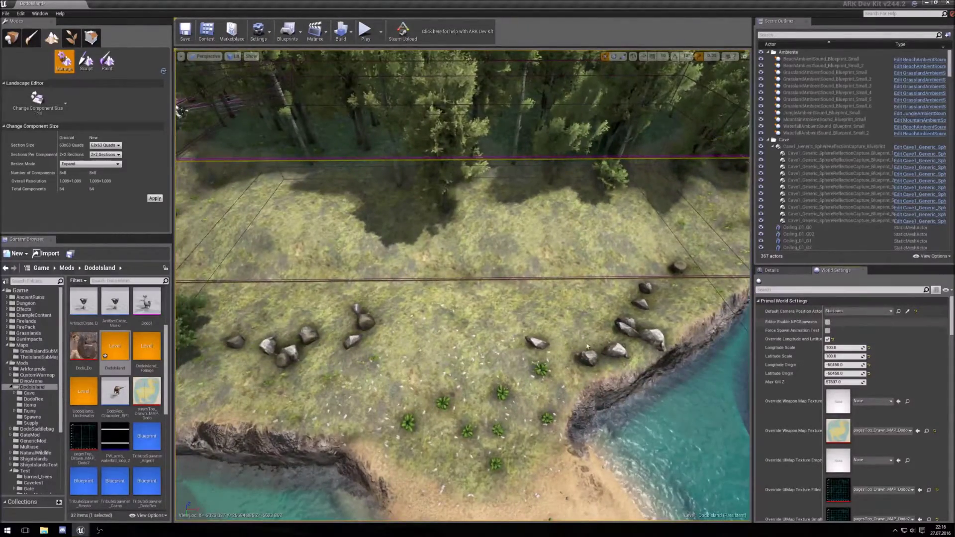
{"action": "scroll", "coordinate": [463, 286], "scroll_direction": "up", "scroll_amount": 10}
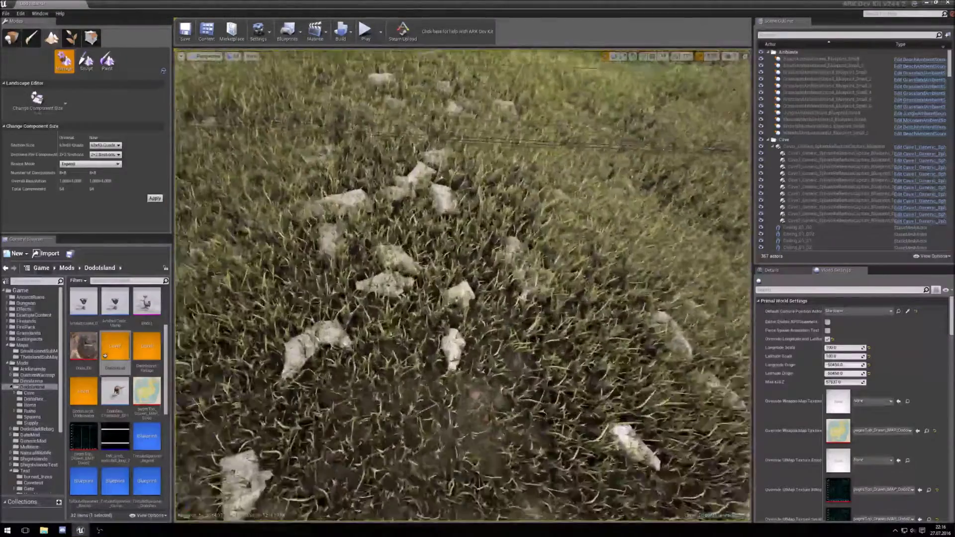
{"action": "right_click_drag", "start_coordinate": [463, 286], "coordinate": [463, 209]}
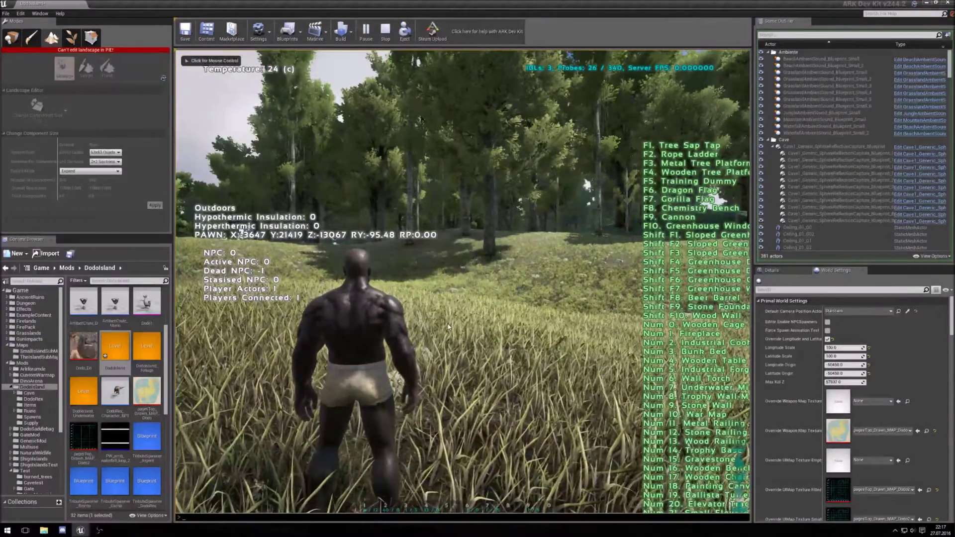
- Run the 'fly' console command and return control to the game
{"action": "key", "text": "Tab"}
{"action": "type", "text": "fly"}
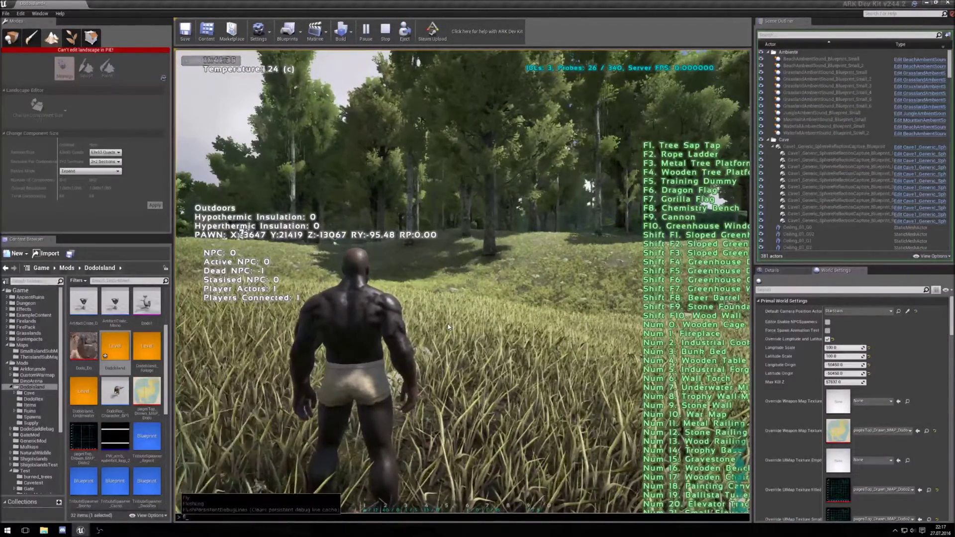
{"action": "key", "text": "Return"}
{"action": "left_click", "coordinate": [448, 324]}
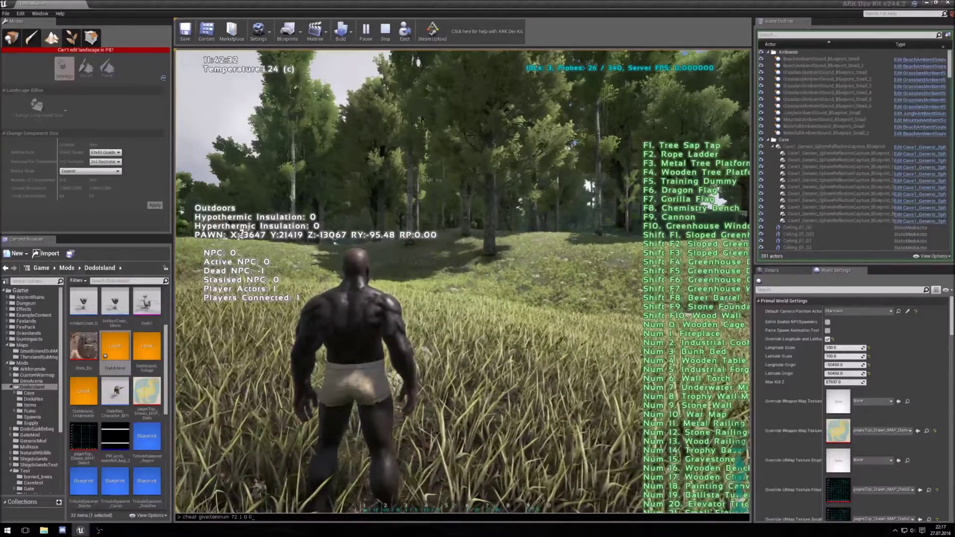
- Move the GPS from the inventory into the tenth quick slot
{"action": "key", "text": "i"}
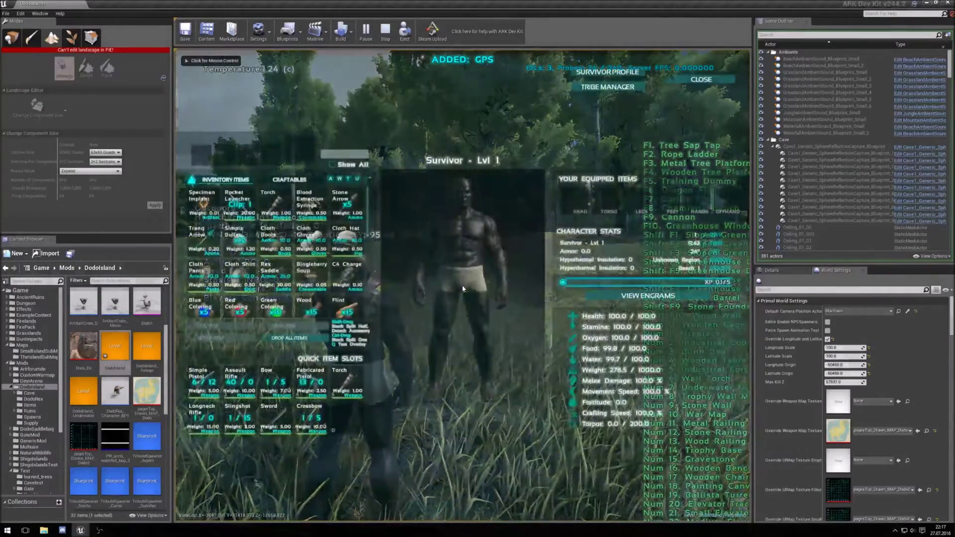
{"action": "scroll", "coordinate": [279, 278], "scroll_direction": "down", "scroll_amount": 5}
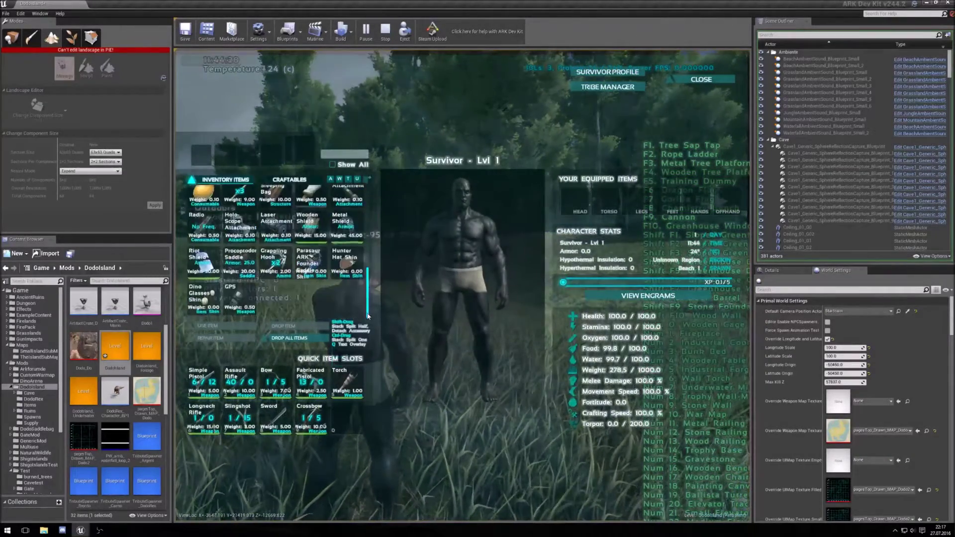
{"action": "left_click_drag", "start_coordinate": [246, 304], "coordinate": [345, 425]}
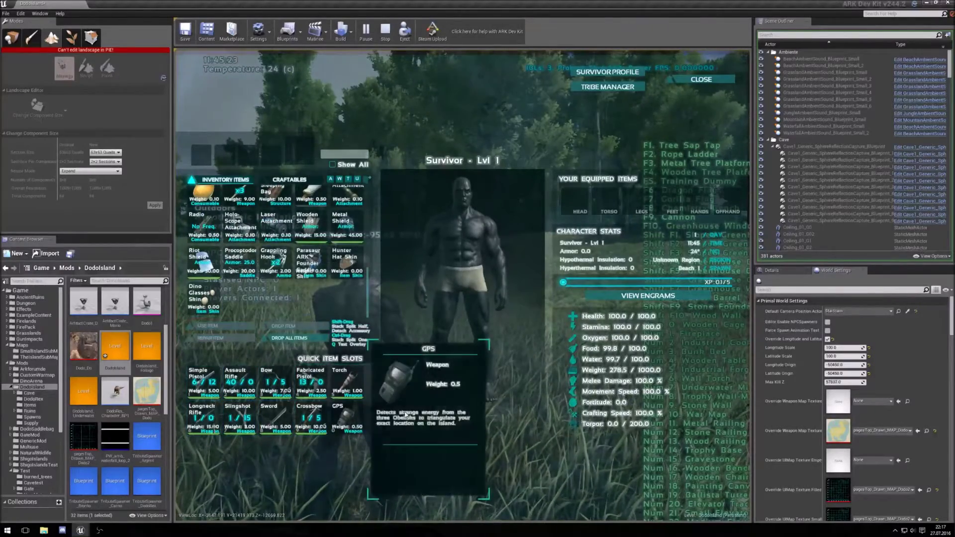
{"action": "key", "text": "i"}
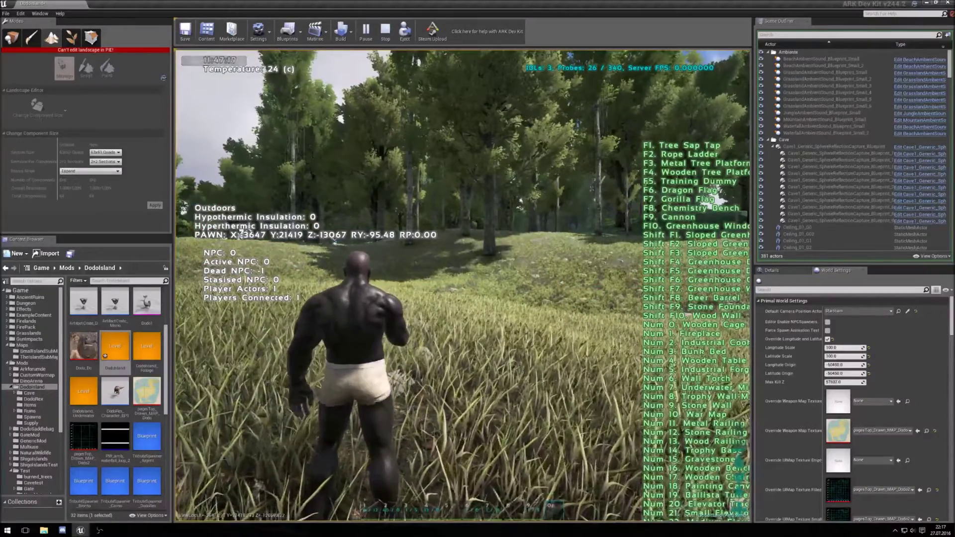
- In first person with the debug HUD hidden, walk toward the trees watching the GPS coordinates
{"action": "key", "text": "0"}
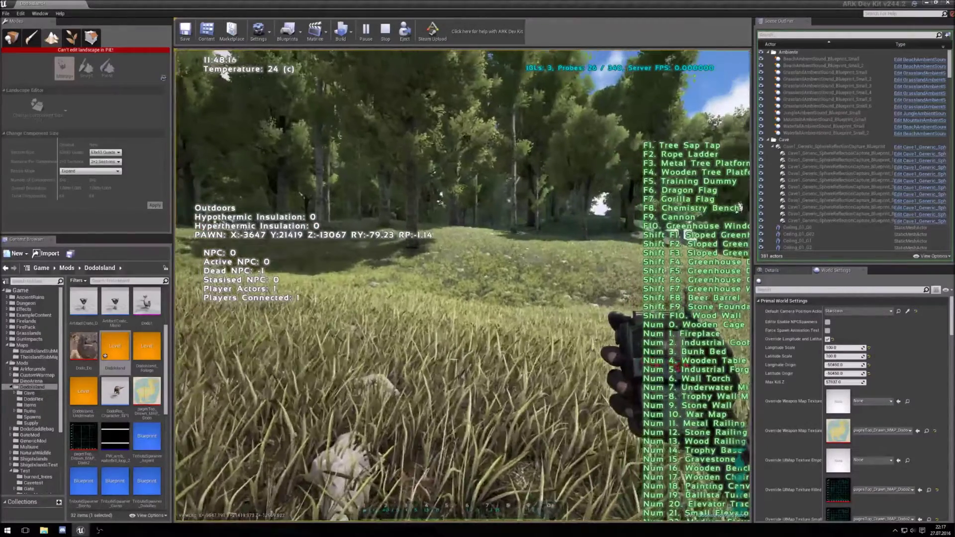
{"action": "key", "text": "h"}
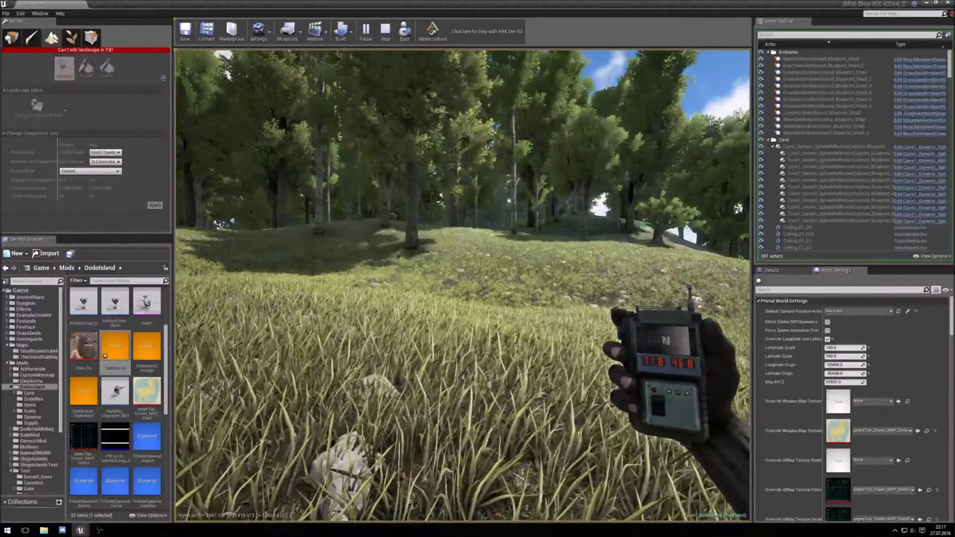
{"action": "key", "text": "w"}
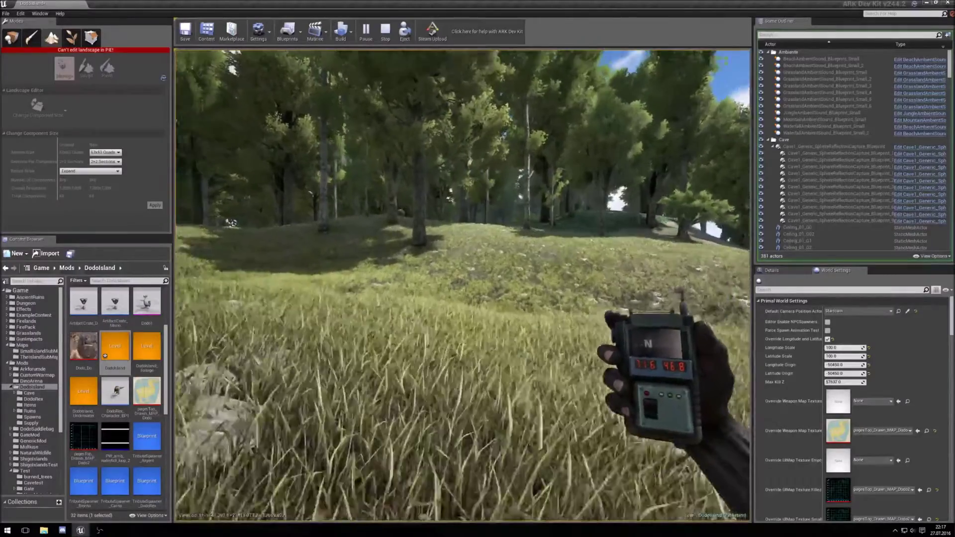
{"action": "key", "text": "w"}
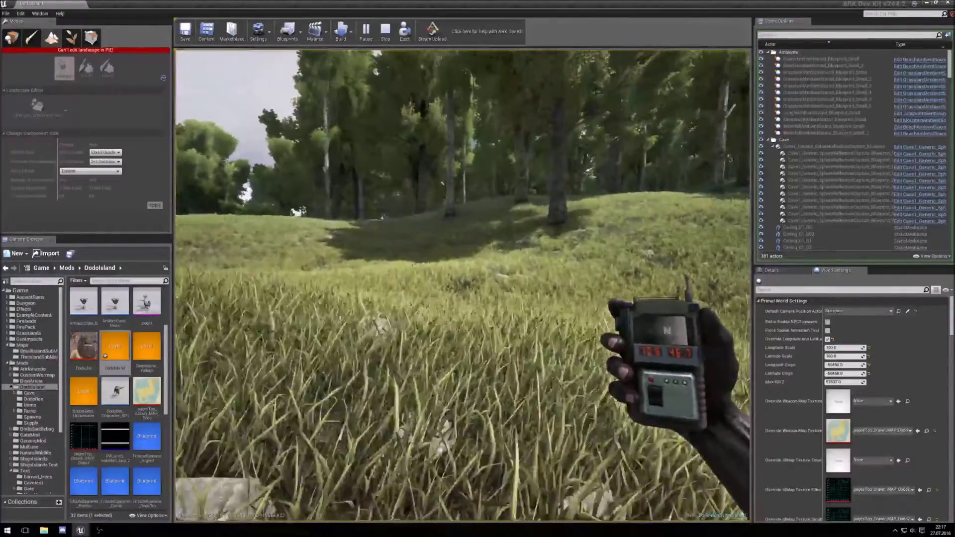
{"action": "key", "text": "w"}
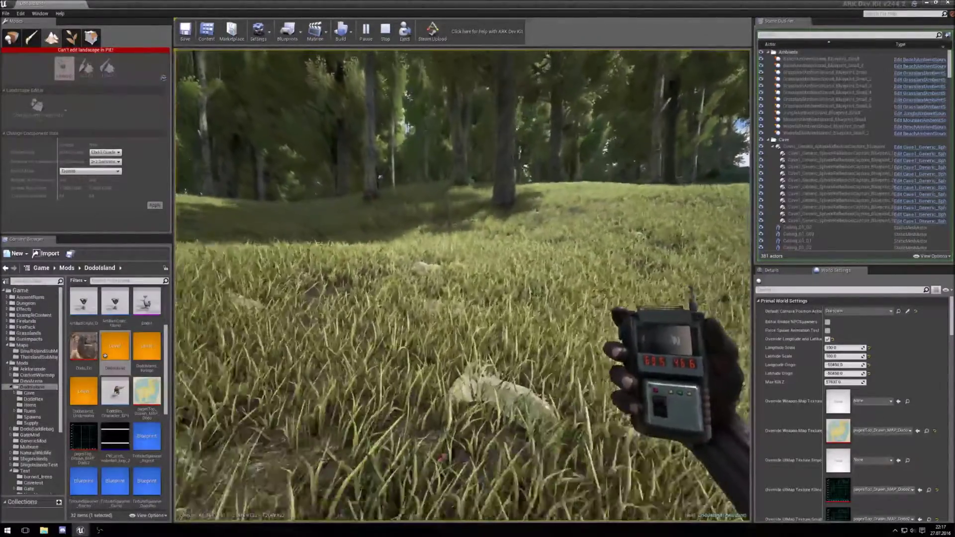
{"action": "key", "text": "w"}
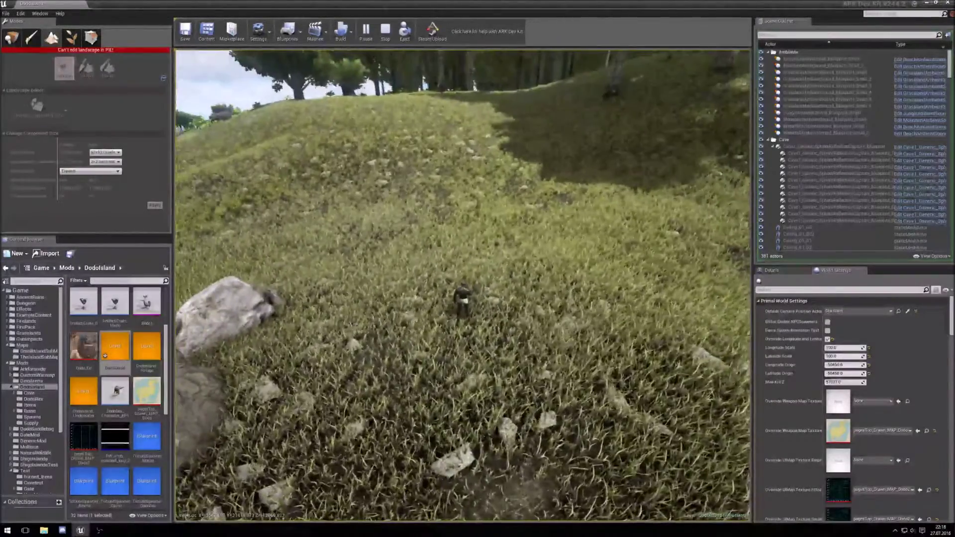
- Raise the map and GPS, then run 'cheat giveitemnum 72 1 0 0' in the console
{"action": "key", "text": "m"}
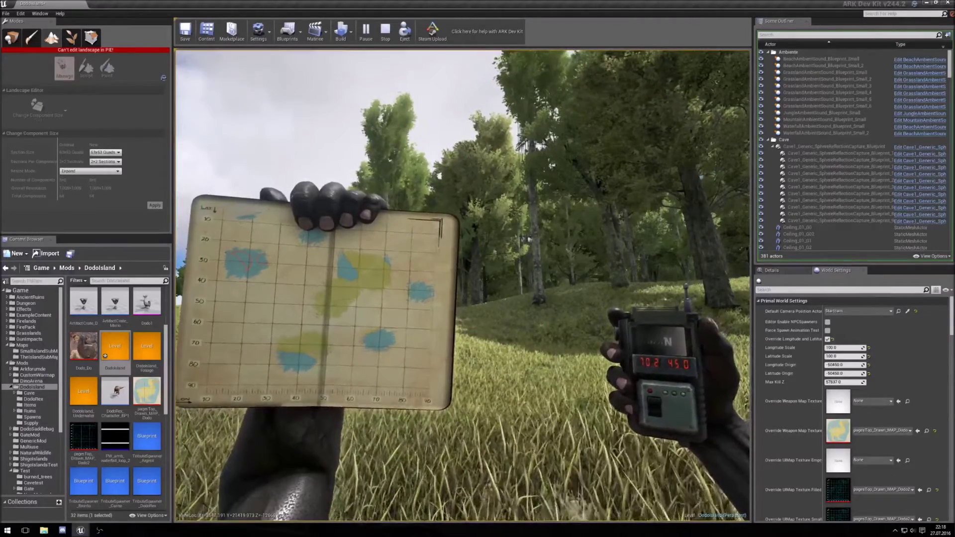
{"action": "key", "text": "grave"}
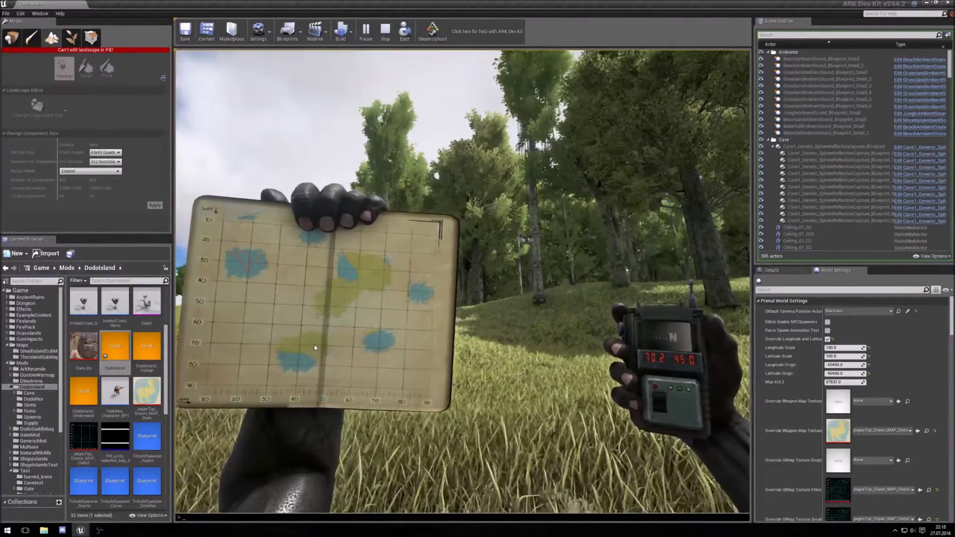
{"action": "key", "text": "grave"}
{"action": "key", "text": "grave"}
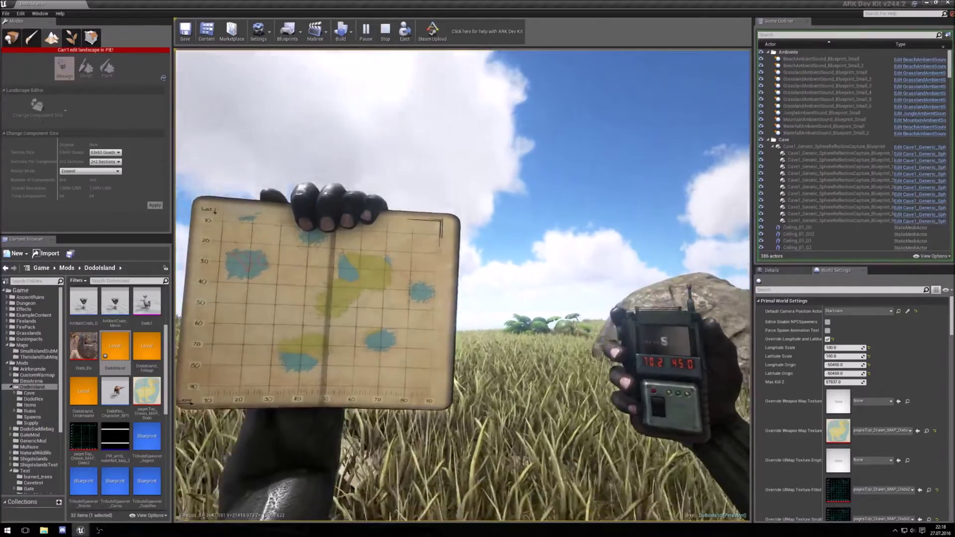
- Cycle between third-person, free camera and first-person views to compare the map with the island
{"action": "key", "text": "k"}
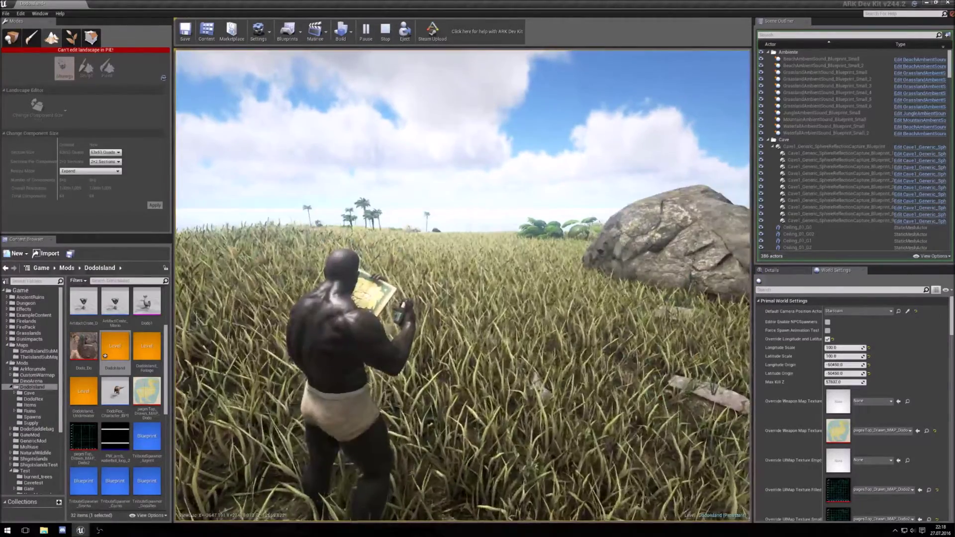
{"action": "key", "text": "k"}
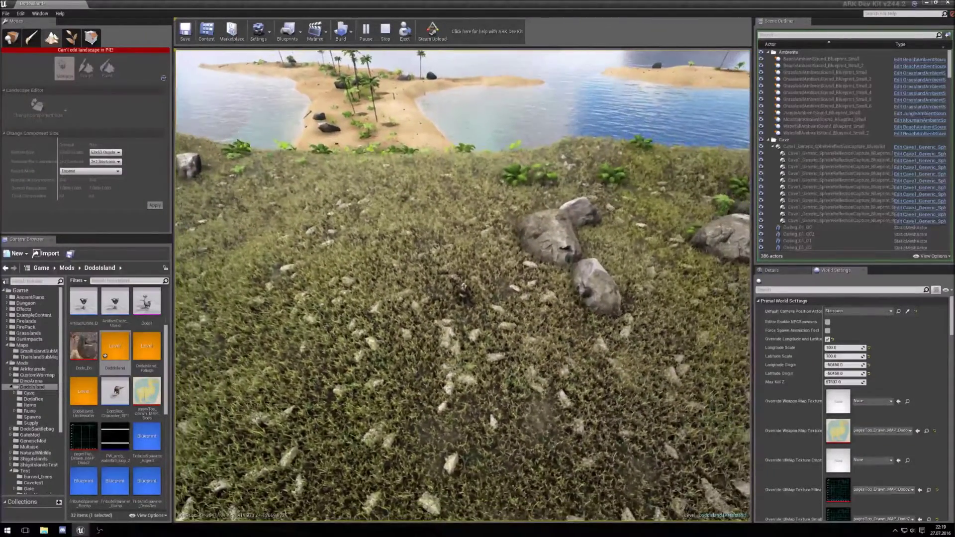
{"action": "key", "text": "k"}
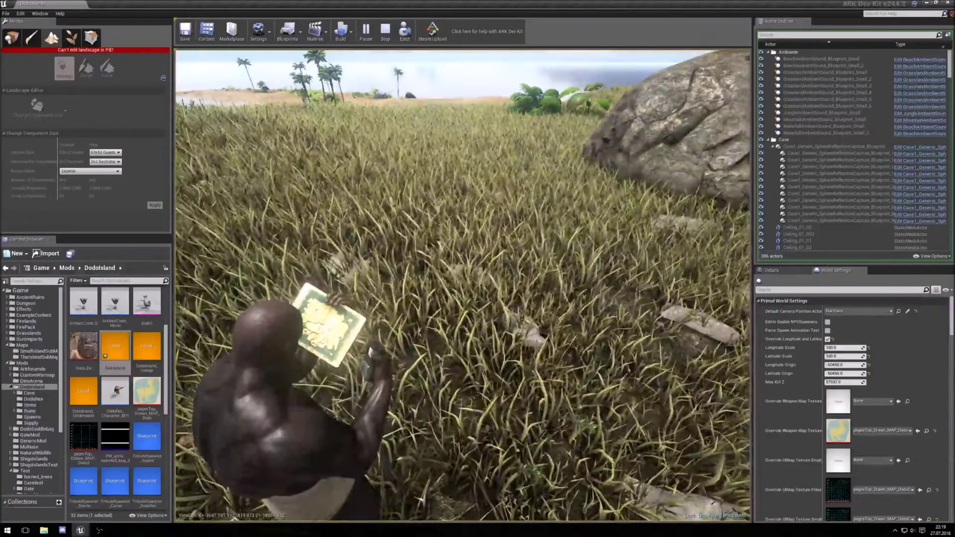
{"action": "key", "text": "k"}
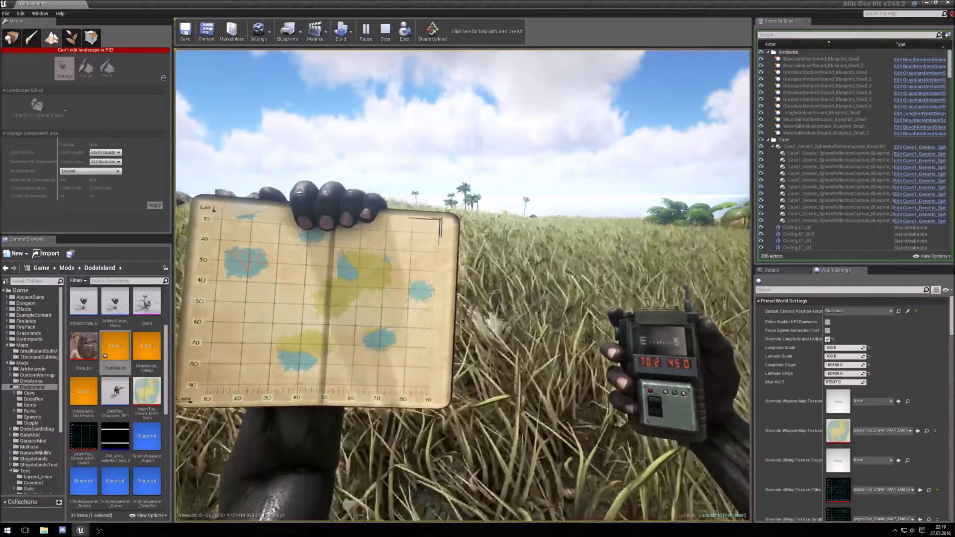
{"action": "key", "text": "k"}
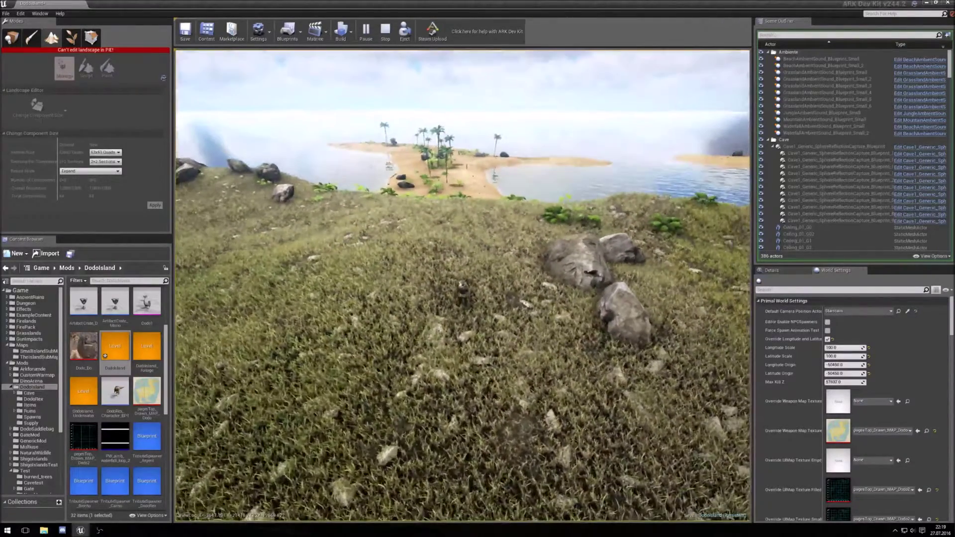
- Stop the play session with Esc, scroll World Settings, and switch the landscape tools to Sculpt
{"action": "key", "text": "Escape"}
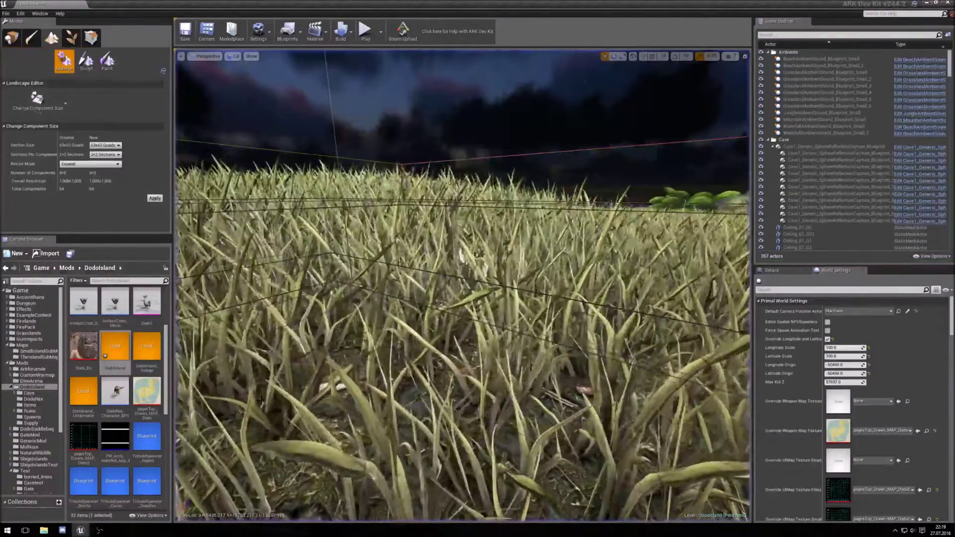
{"action": "scroll", "coordinate": [458, 385], "scroll_direction": "down", "scroll_amount": 5}
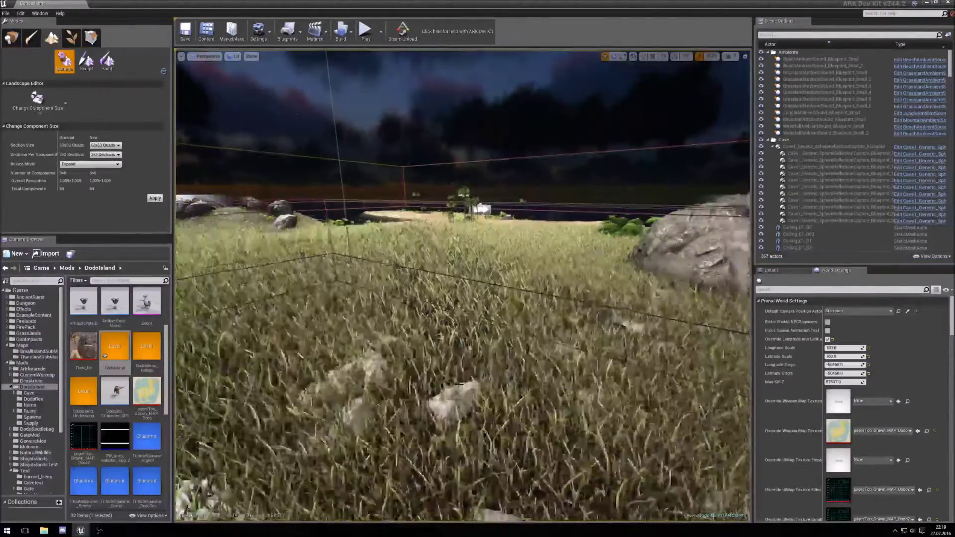
{"action": "scroll", "coordinate": [863, 379], "scroll_direction": "down", "scroll_amount": 3}
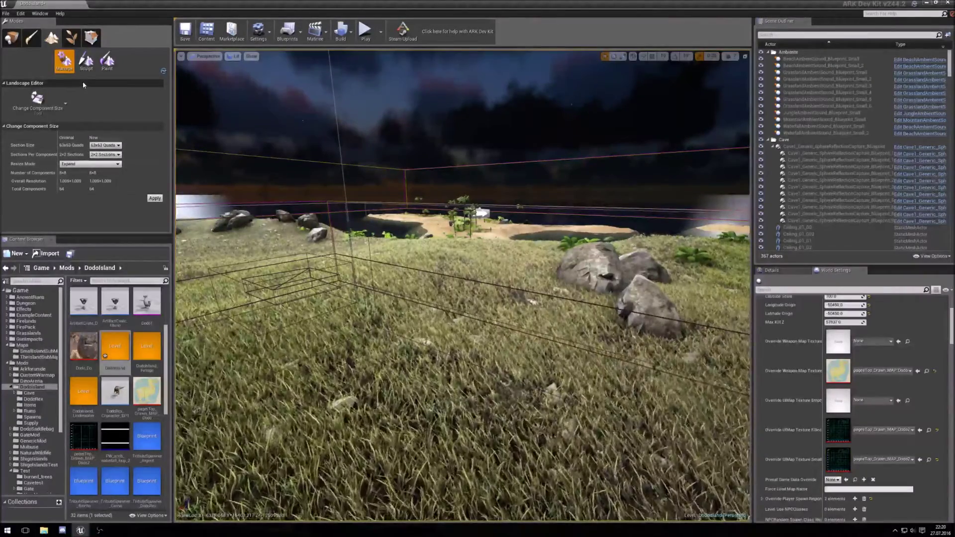
{"action": "left_click", "coordinate": [86, 63]}
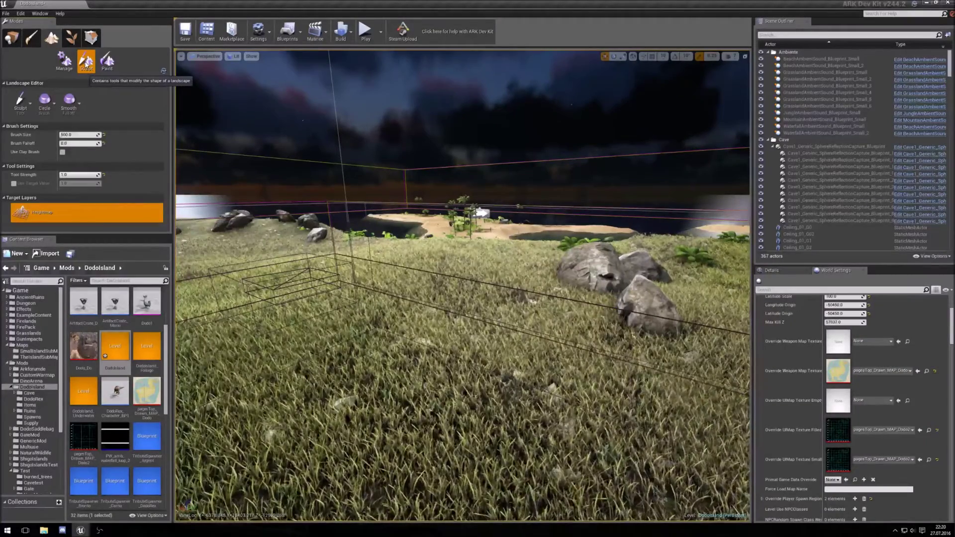
- Look at the Heightmap layer's Export to file option, then minimize the editor to the desktop
{"action": "right_click", "coordinate": [70, 216]}
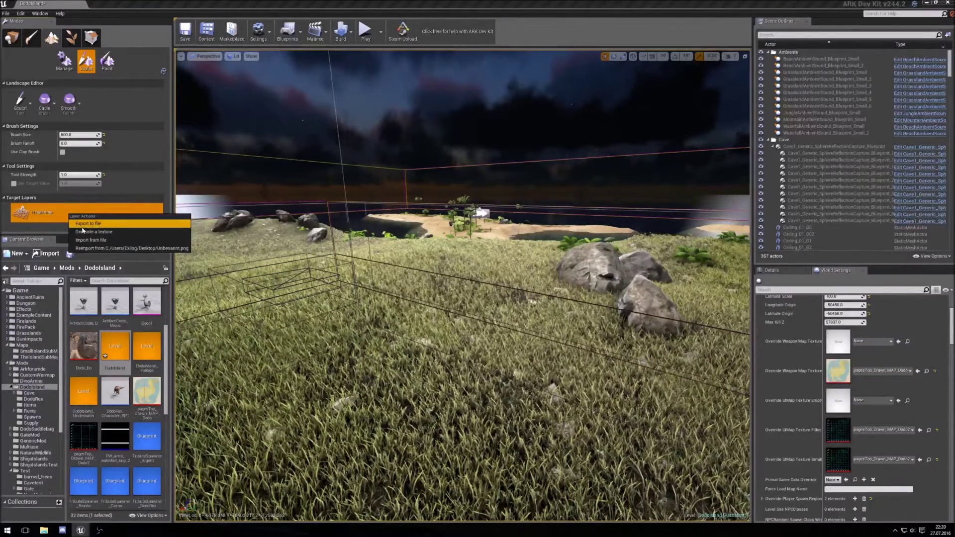
{"action": "left_click", "coordinate": [53, 210]}
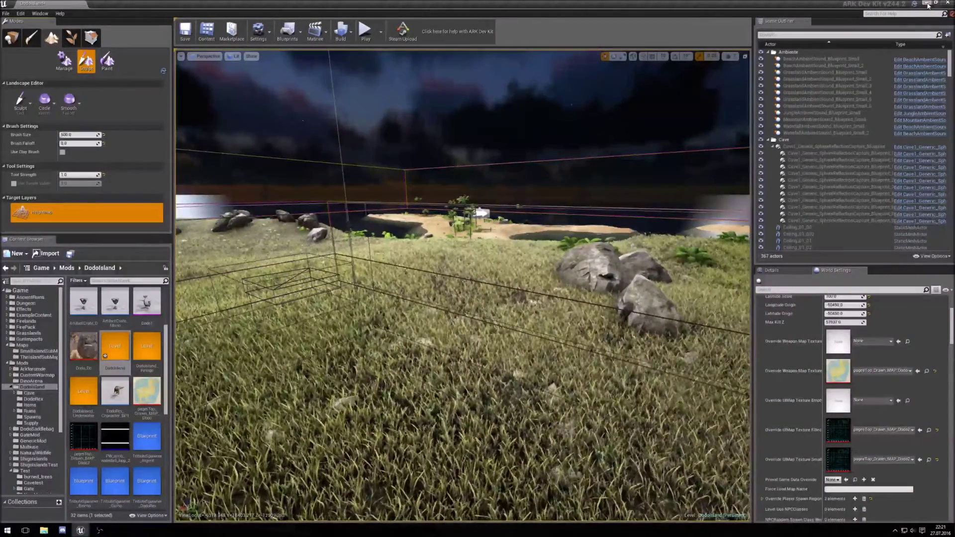
{"action": "left_click", "coordinate": [926, 4]}
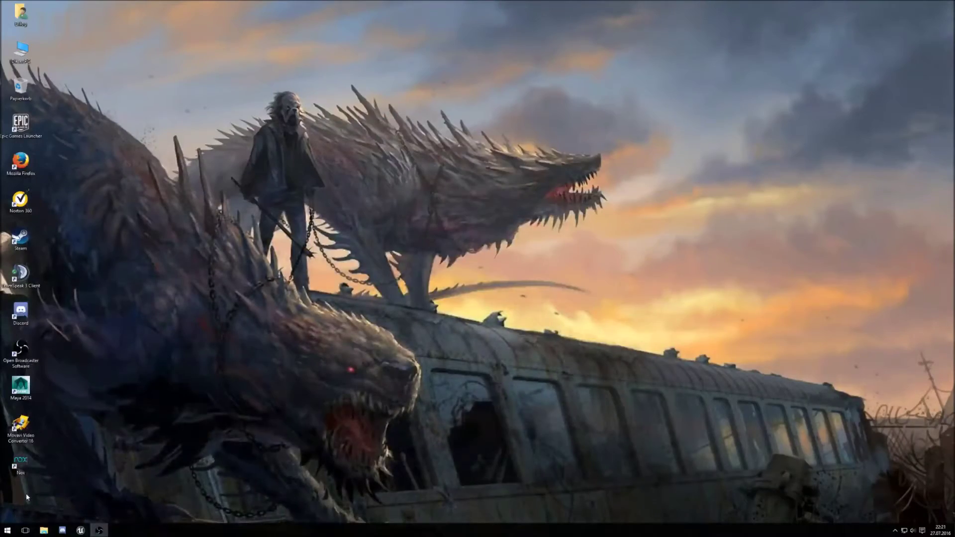
- Launch GIMP and create a new 1009×1009 image with Füllung set to Transparenz
{"action": "left_click", "coordinate": [8, 530]}
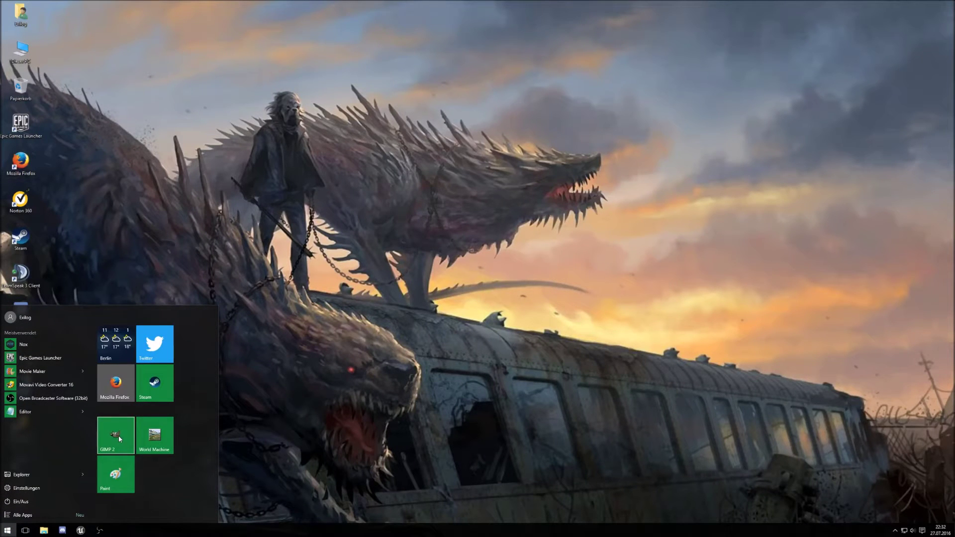
{"action": "left_click", "coordinate": [119, 437]}
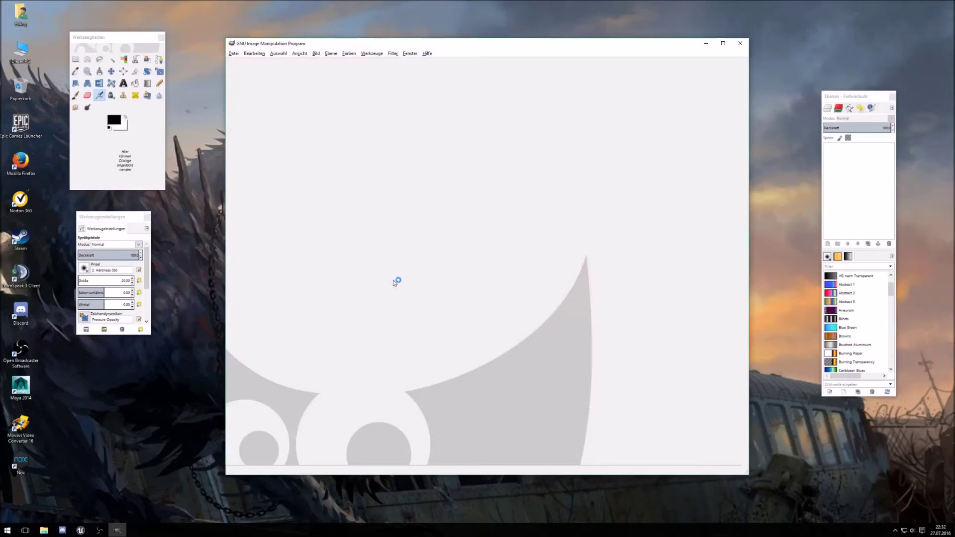
{"action": "left_click", "coordinate": [234, 53]}
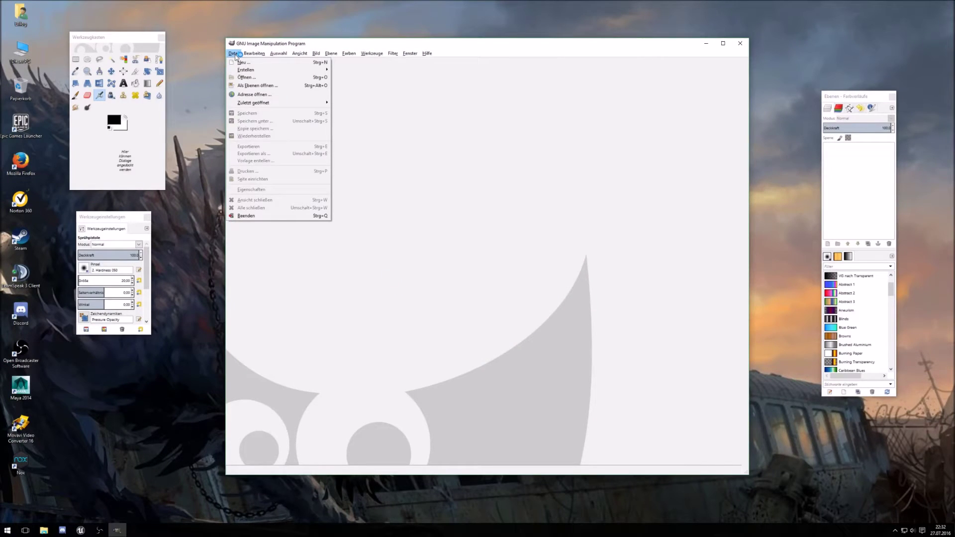
{"action": "left_click", "coordinate": [243, 62]}
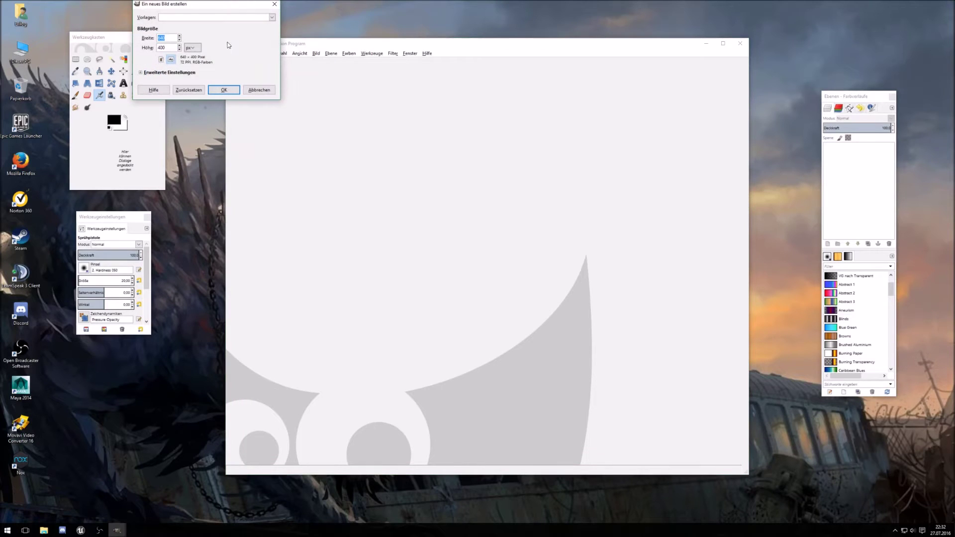
{"action": "left_click_drag", "start_coordinate": [208, 7], "coordinate": [424, 201]}
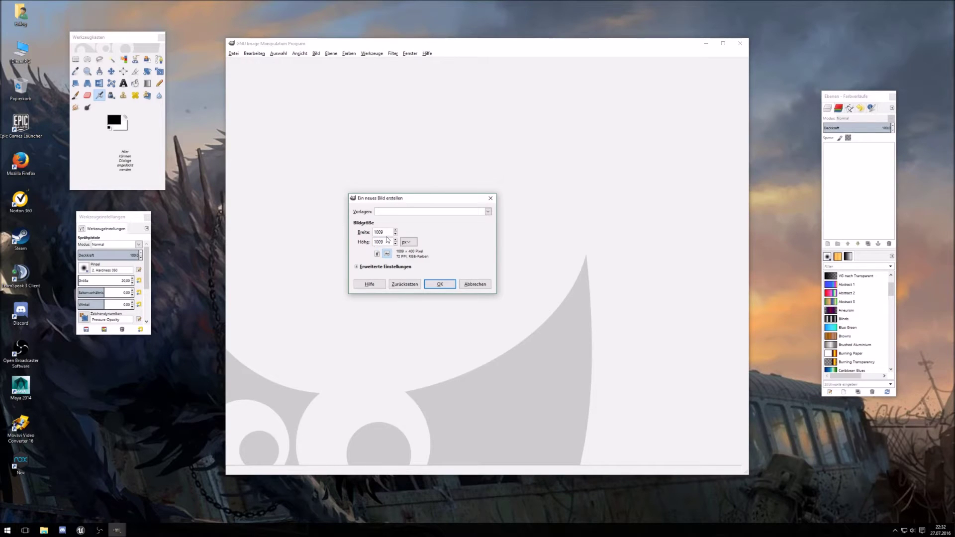
{"action": "left_click", "coordinate": [358, 267]}
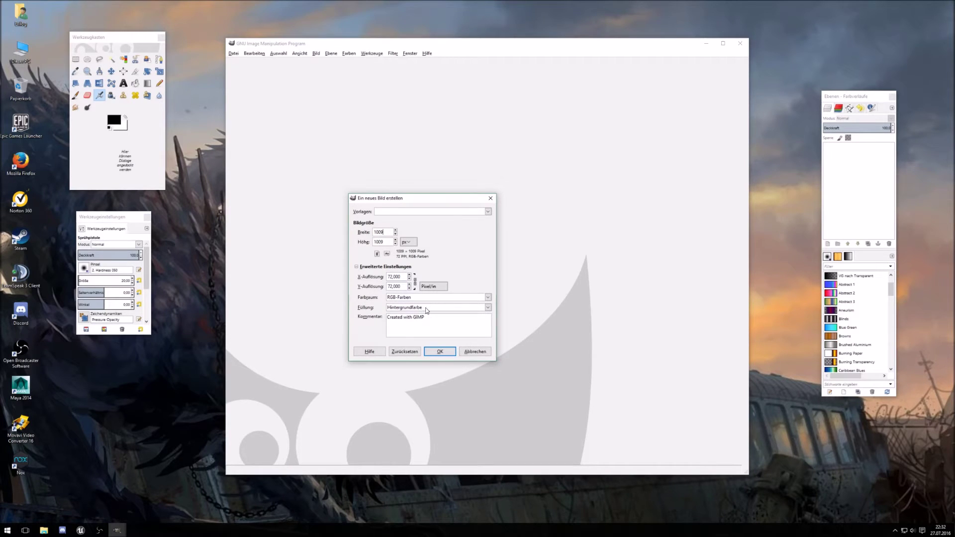
{"action": "left_click", "coordinate": [487, 307]}
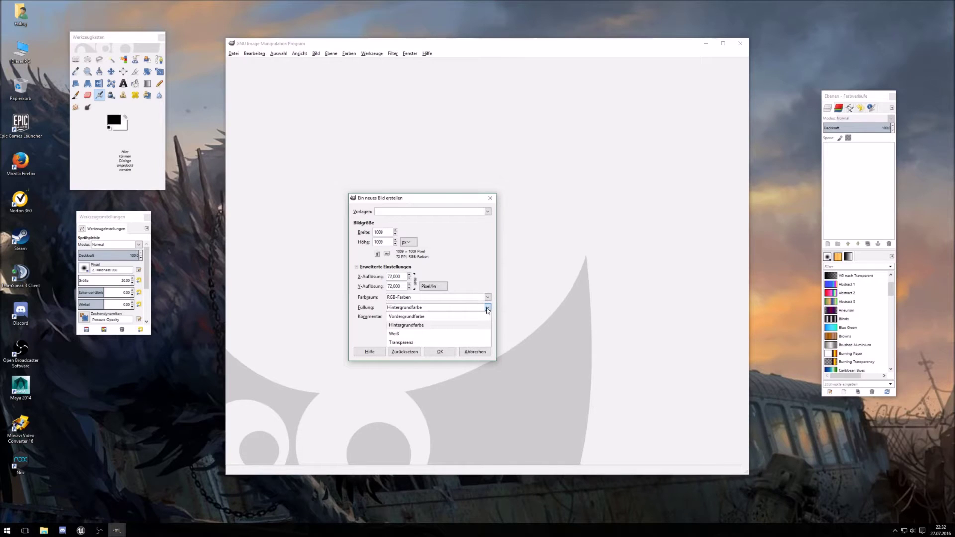
{"action": "left_click", "coordinate": [404, 342]}
{"action": "left_click", "coordinate": [441, 352]}
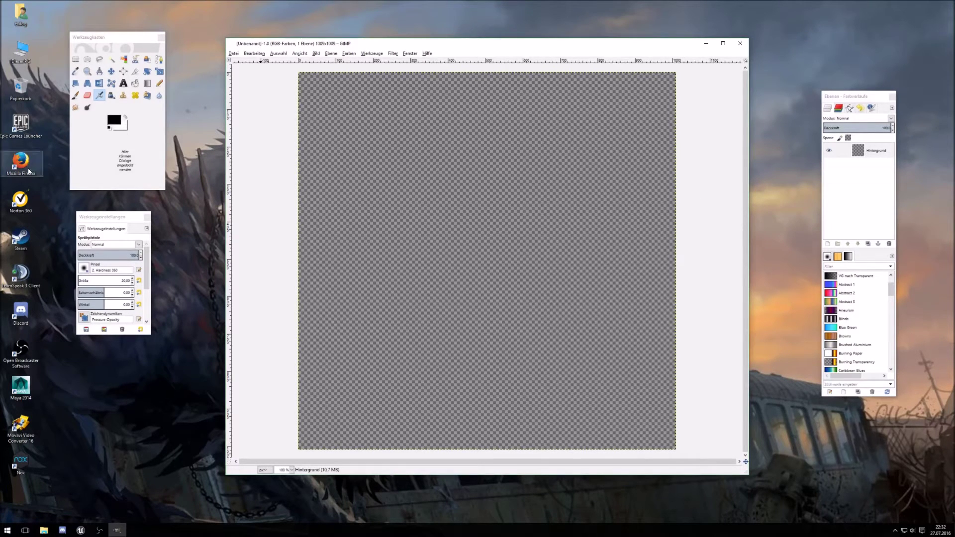
- Drag Heightmap2.png from the Dev (G:) drive into the GIMP image as a layer, then select it
{"action": "double_click", "coordinate": [27, 57]}
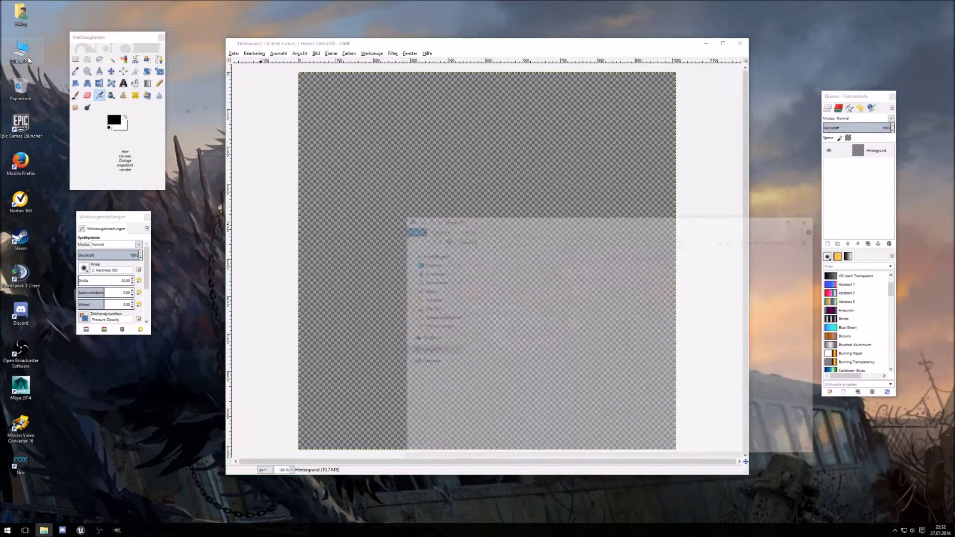
{"action": "double_click", "coordinate": [504, 350]}
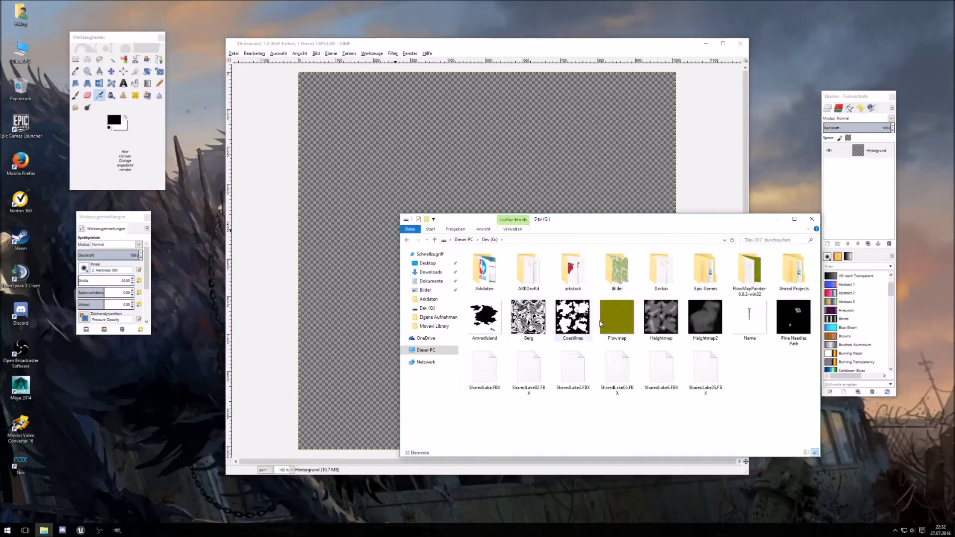
{"action": "left_click_drag", "start_coordinate": [645, 222], "coordinate": [383, 192]}
{"action": "left_click_drag", "start_coordinate": [444, 288], "coordinate": [858, 167]}
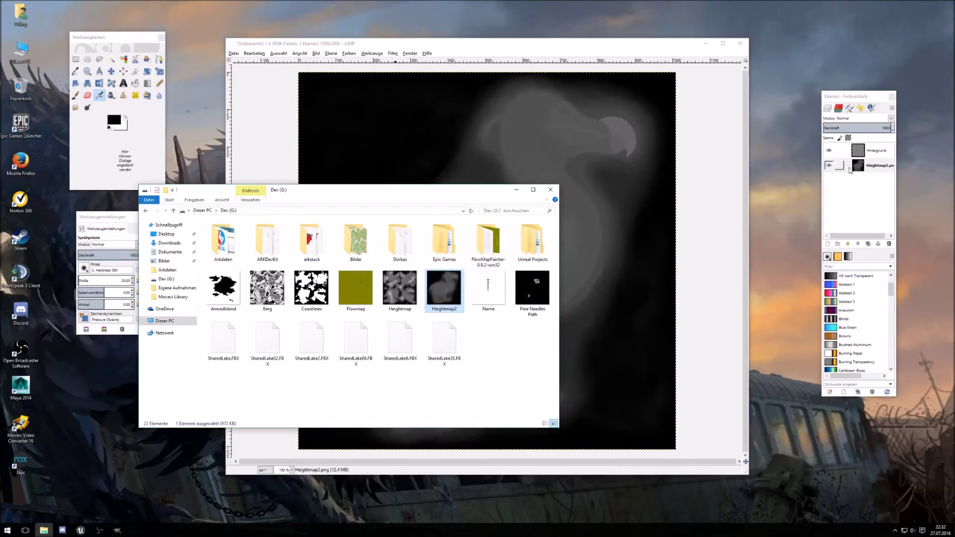
{"action": "left_click", "coordinate": [550, 189]}
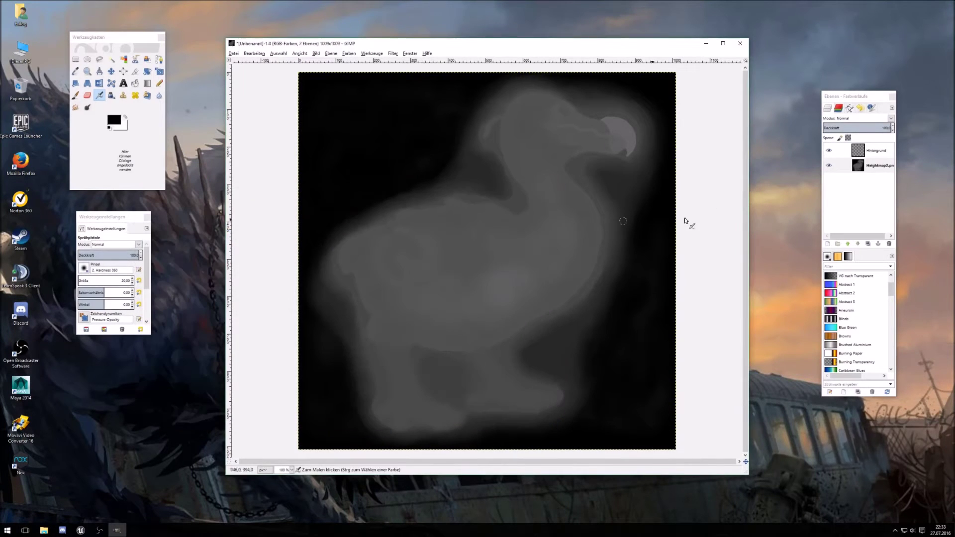
{"action": "left_click", "coordinate": [878, 166]}
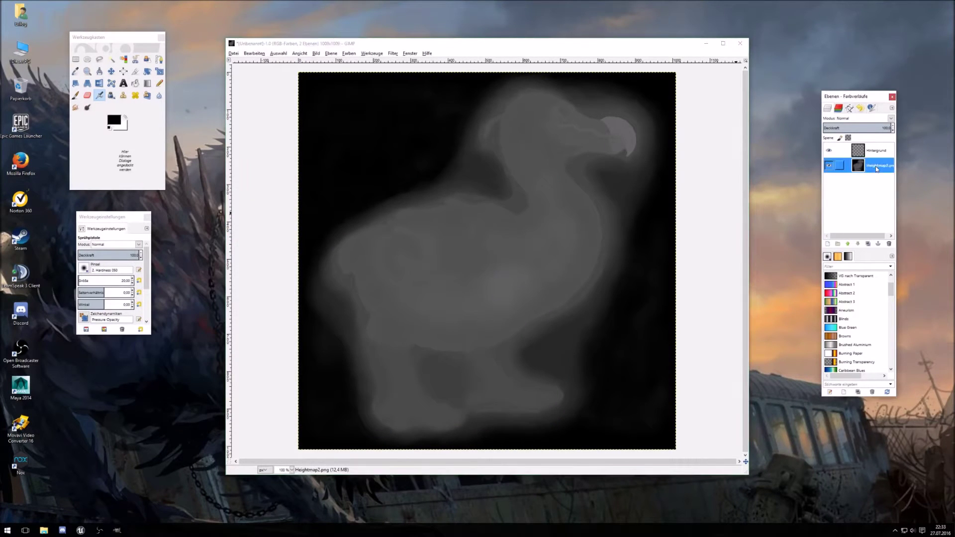
- Apply a Kurven adjustment to Heightmap2, moving the black point right and white point left
{"action": "left_click", "coordinate": [350, 54]}
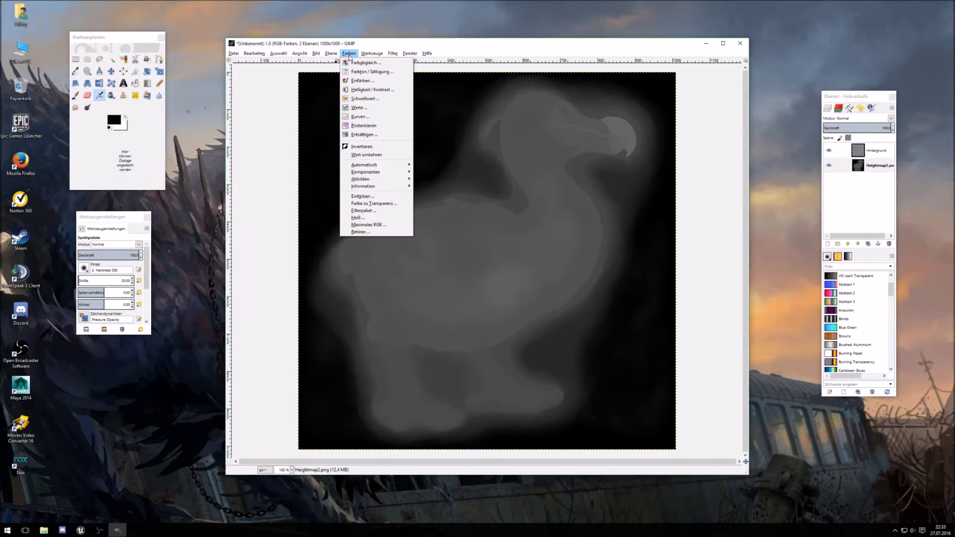
{"action": "left_click", "coordinate": [357, 113]}
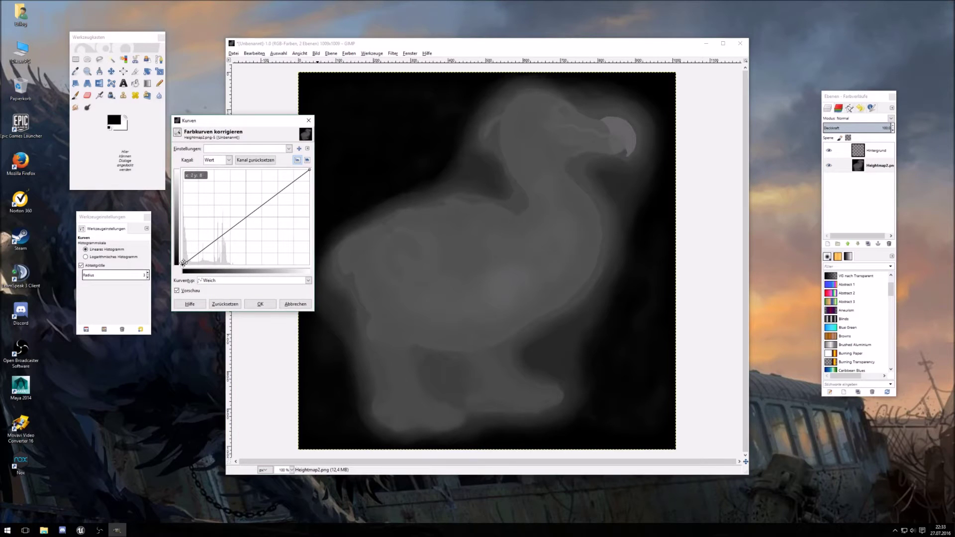
{"action": "left_click_drag", "start_coordinate": [182, 265], "coordinate": [219, 265]}
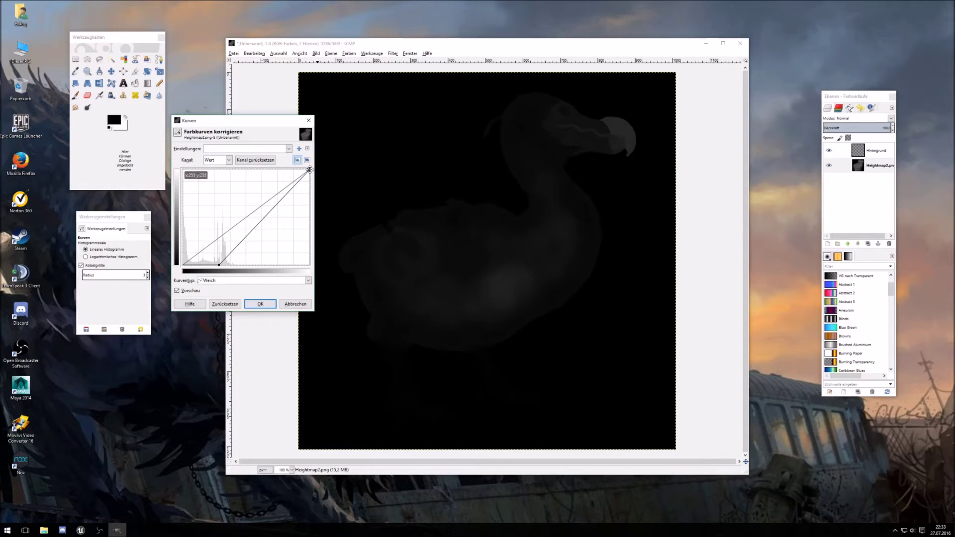
{"action": "left_click_drag", "start_coordinate": [309, 170], "coordinate": [222, 164]}
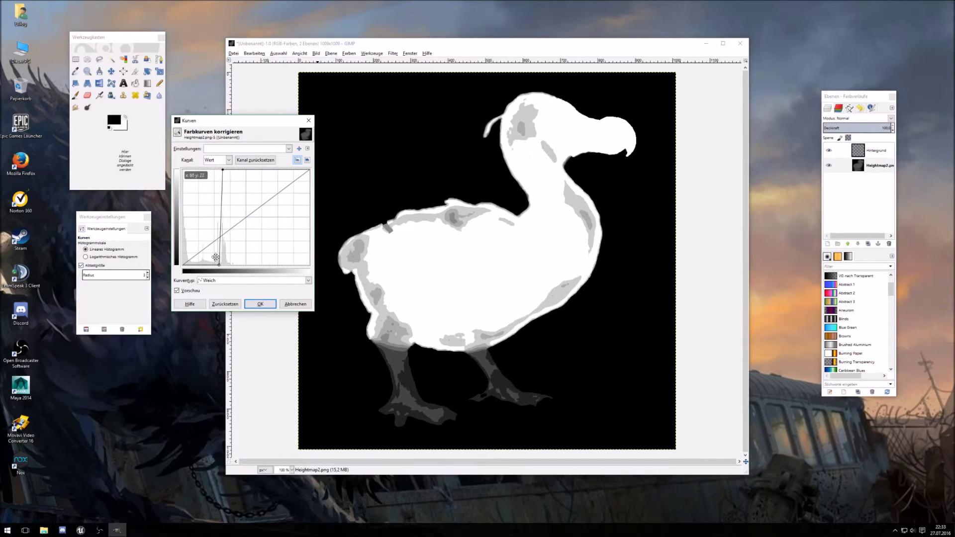
{"action": "left_click_drag", "start_coordinate": [220, 265], "coordinate": [217, 265]}
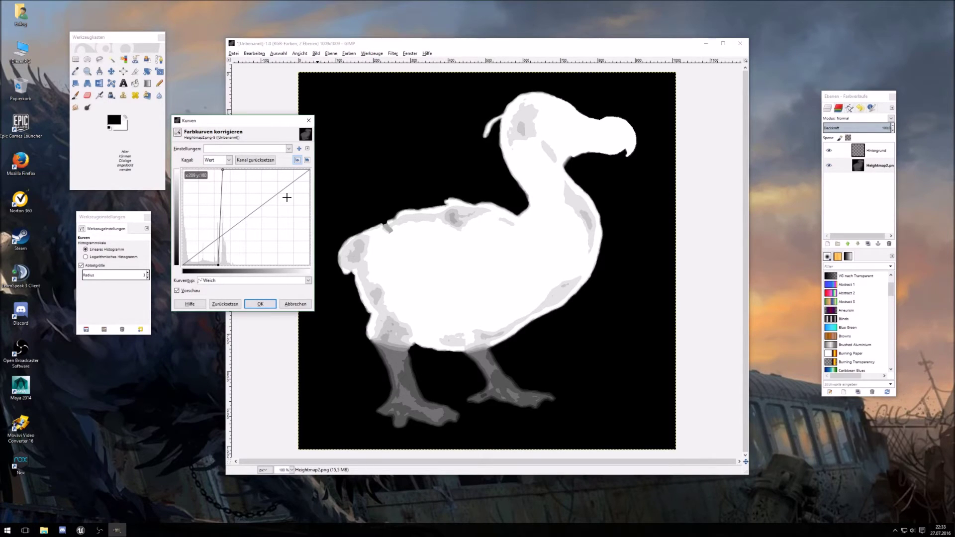
{"action": "left_click", "coordinate": [260, 303]}
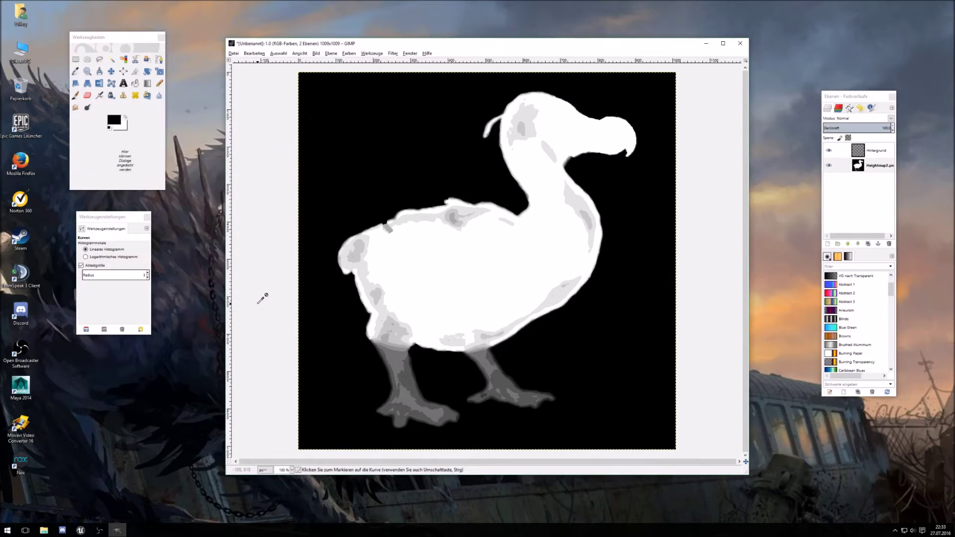
{"action": "left_click", "coordinate": [876, 165]}
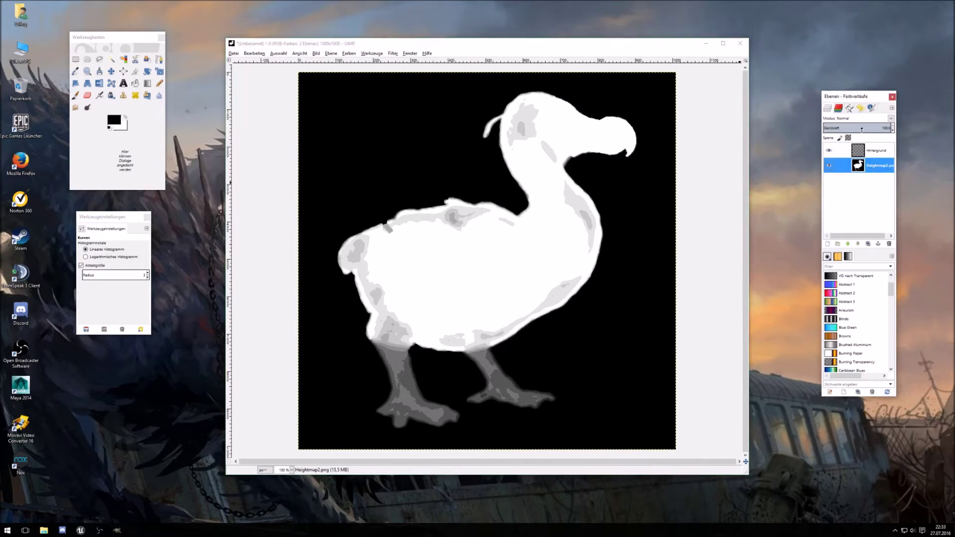
- Lower the Heightmap2 layer opacity to about 75 and select the Hintergrund layer
{"action": "left_click", "coordinate": [861, 129]}
{"action": "left_click_drag", "start_coordinate": [863, 128], "coordinate": [873, 128]}
{"action": "left_click", "coordinate": [883, 151]}
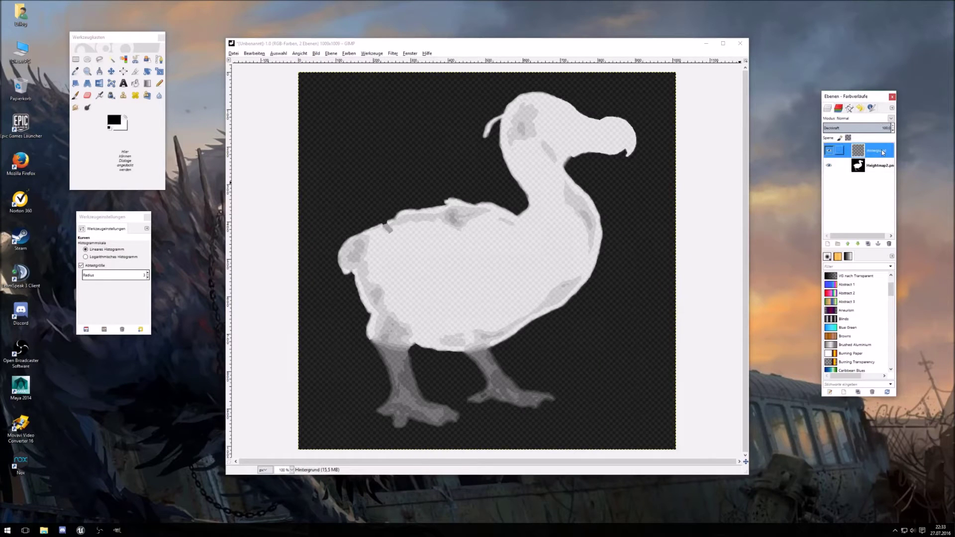
{"action": "left_click_drag", "start_coordinate": [524, 44], "coordinate": [524, 24]}
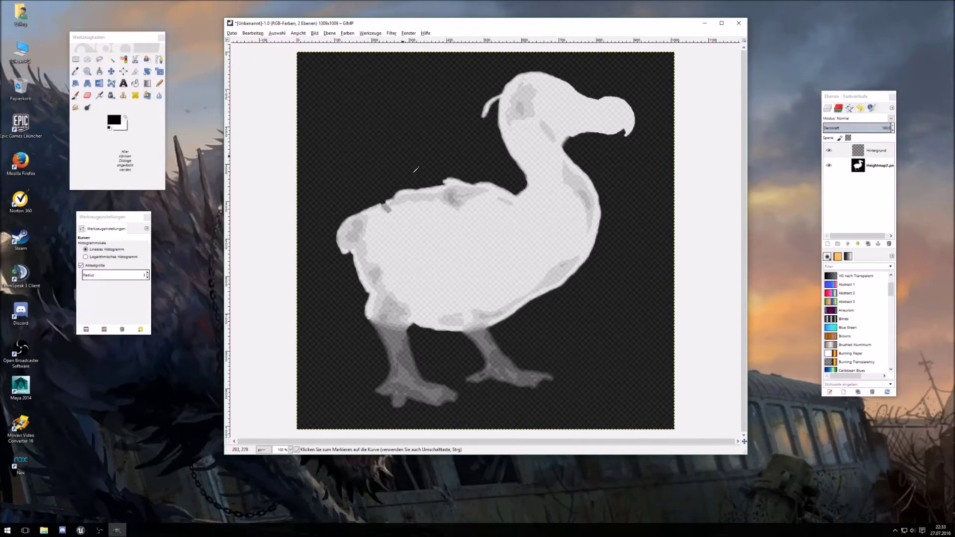
- Set the Pencil to size 2 and zoom in on the dodo's leg
{"action": "left_click", "coordinate": [159, 84]}
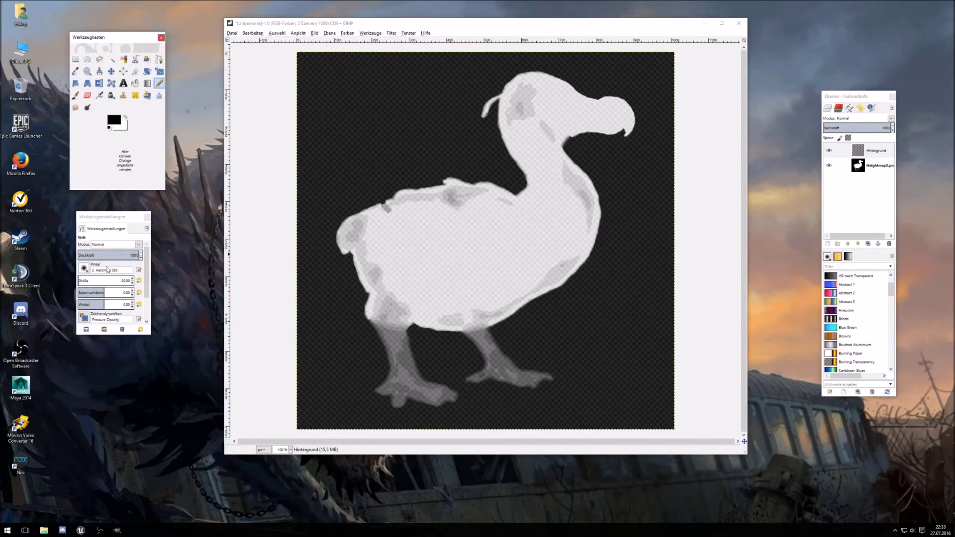
{"action": "left_click", "coordinate": [127, 280]}
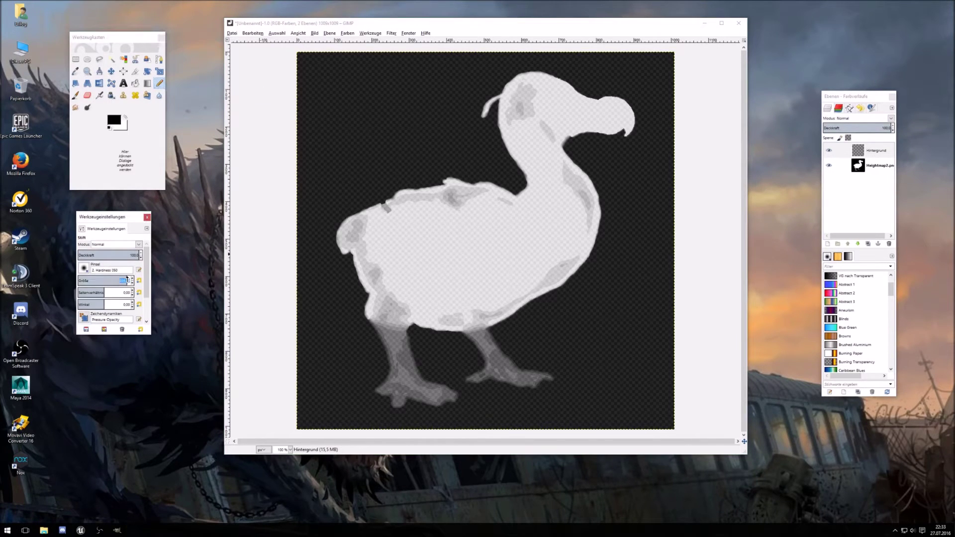
{"action": "type", "text": "2"}
{"action": "key", "text": "Return"}
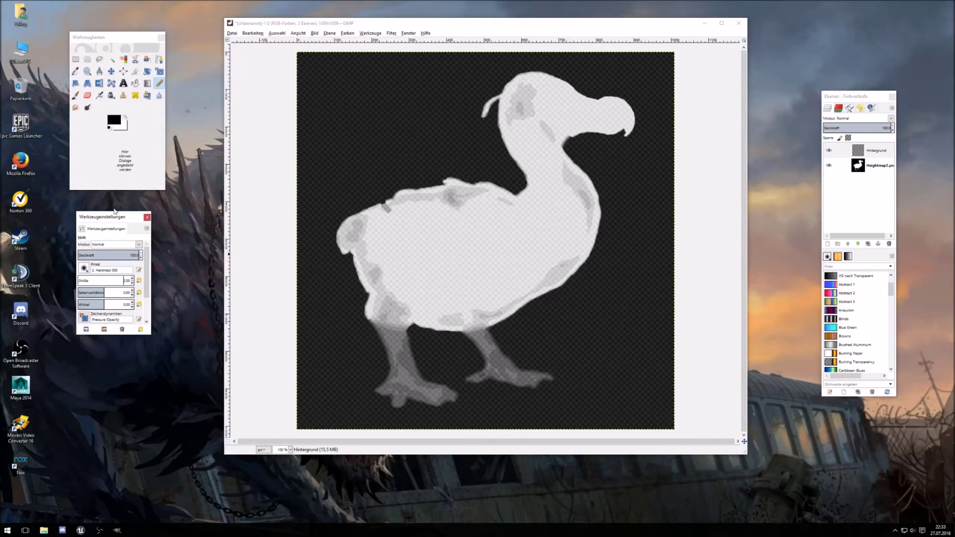
{"action": "left_click", "coordinate": [87, 71]}
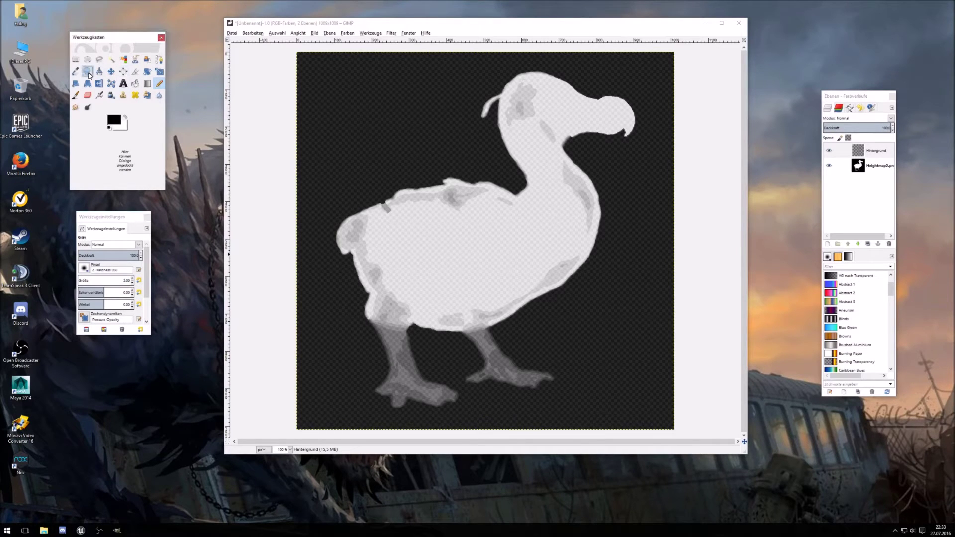
{"action": "left_click", "coordinate": [500, 345]}
{"action": "left_click", "coordinate": [500, 346]}
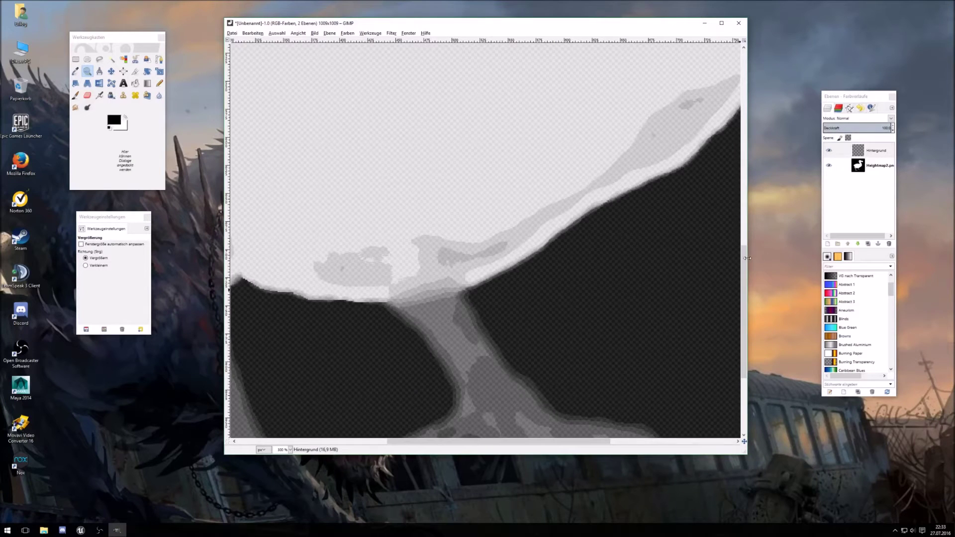
{"action": "left_click_drag", "start_coordinate": [744, 258], "coordinate": [743, 285]}
- Trace a black outline along the body's underside, the leg and the foot
{"action": "left_click", "coordinate": [159, 83]}
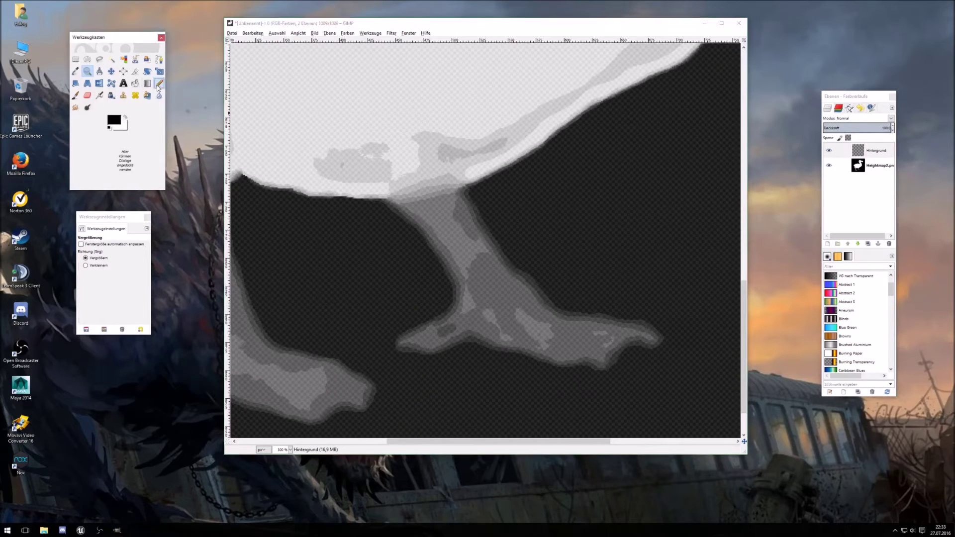
{"action": "left_click_drag", "start_coordinate": [602, 104], "coordinate": [511, 162]}
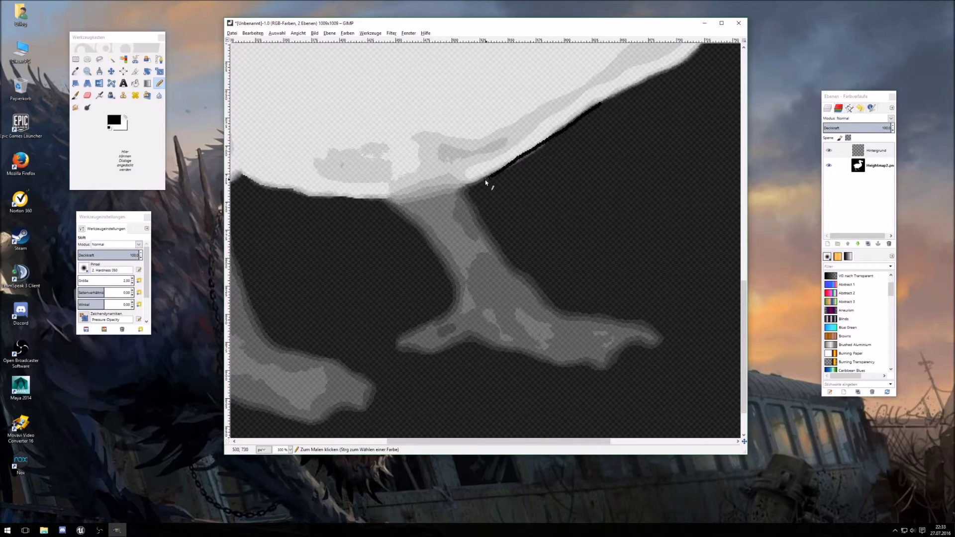
{"action": "mouse_move", "coordinate": [486, 231]}
{"action": "left_mouse_down"}
{"action": "mouse_move", "coordinate": [561, 312]}
{"action": "mouse_move", "coordinate": [593, 315]}
{"action": "left_mouse_up"}
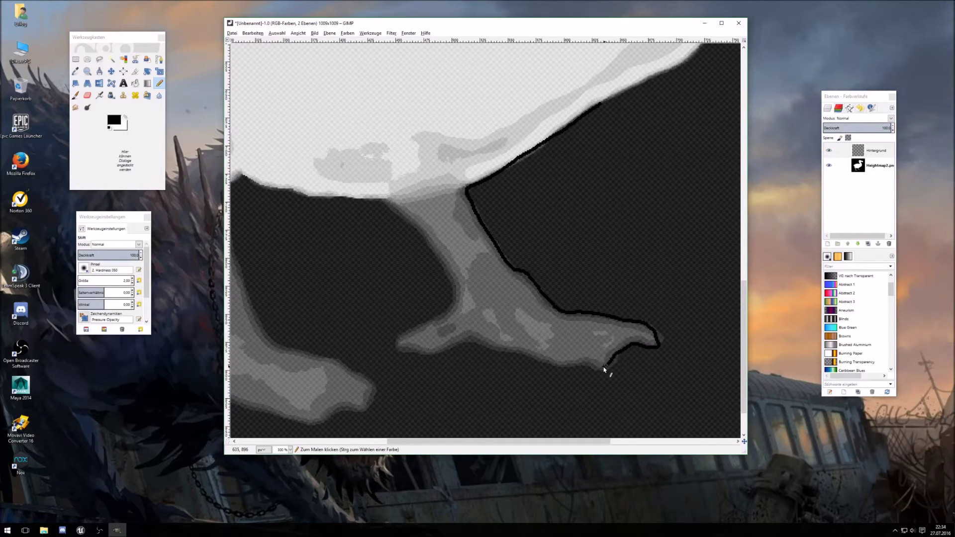
{"action": "mouse_move", "coordinate": [604, 368]}
{"action": "left_mouse_down"}
{"action": "mouse_move", "coordinate": [559, 366]}
{"action": "mouse_move", "coordinate": [474, 339]}
{"action": "mouse_move", "coordinate": [409, 352]}
{"action": "left_mouse_up"}
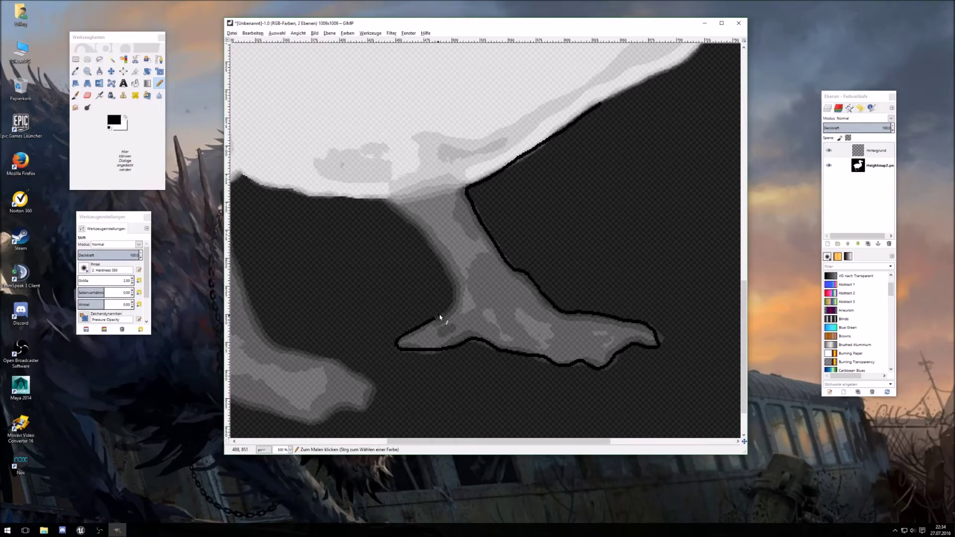
{"action": "mouse_move", "coordinate": [453, 281]}
{"action": "left_mouse_down"}
{"action": "mouse_move", "coordinate": [401, 212]}
{"action": "mouse_move", "coordinate": [278, 191]}
{"action": "mouse_move", "coordinate": [239, 170]}
{"action": "left_mouse_up"}
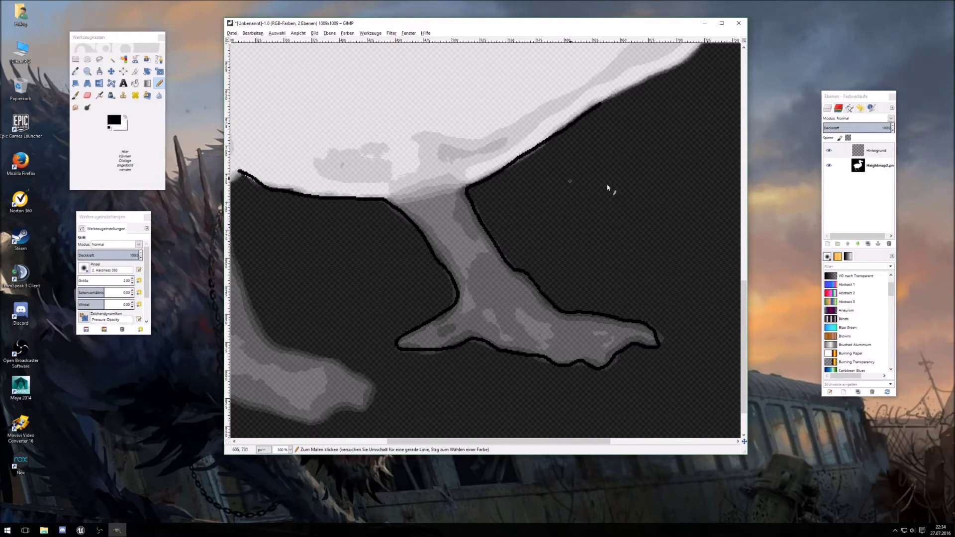
- Hide the heightmap and add a new transparent Ebene layer beneath Hintergrund
{"action": "left_click", "coordinate": [828, 167]}
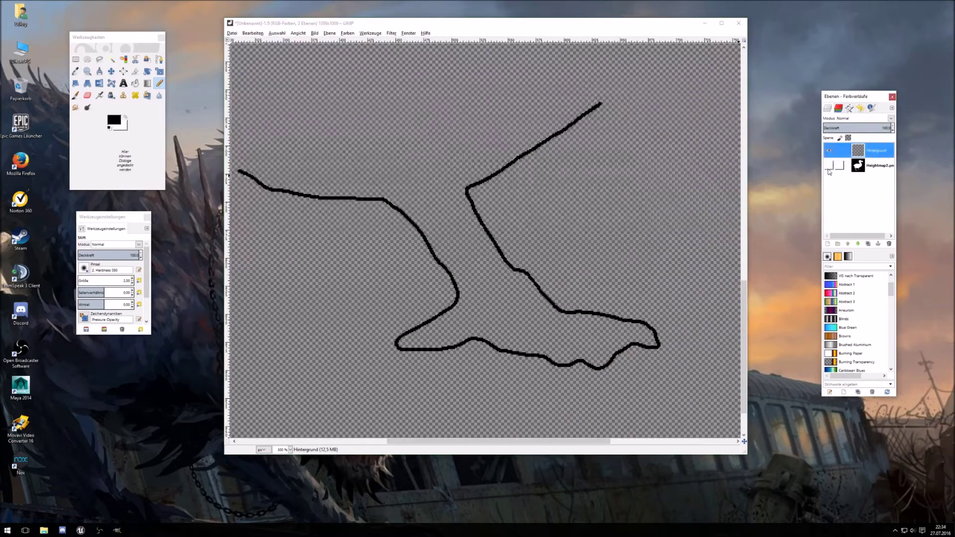
{"action": "left_click", "coordinate": [329, 33]}
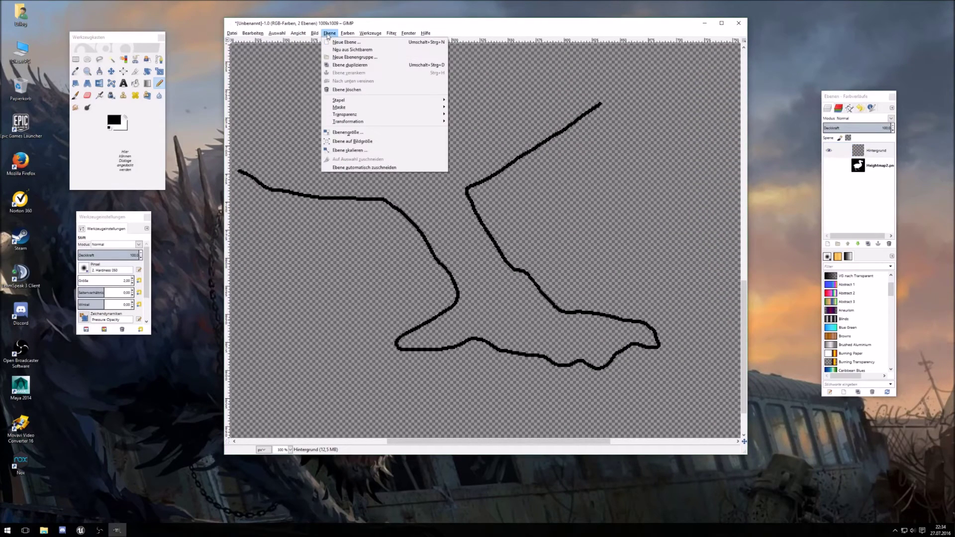
{"action": "left_click", "coordinate": [339, 44]}
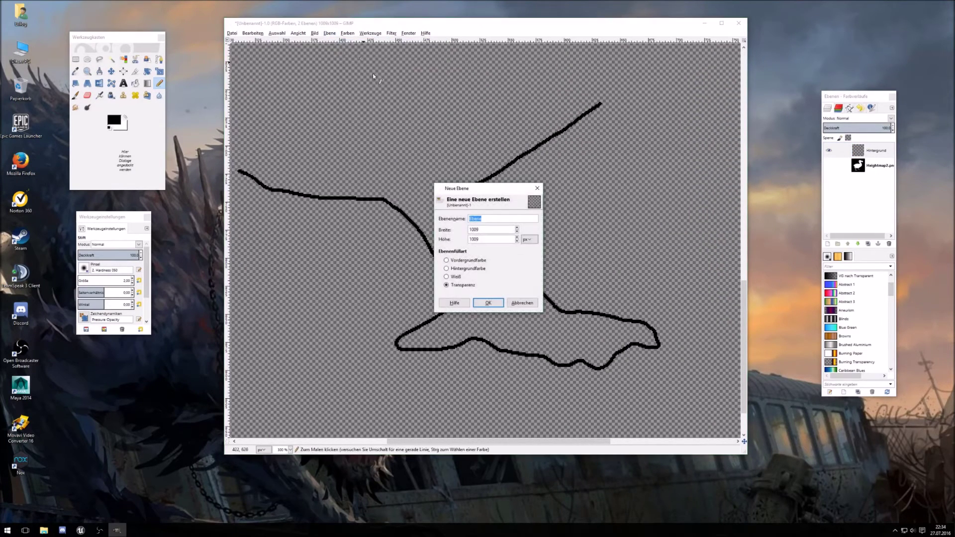
{"action": "left_click", "coordinate": [488, 303]}
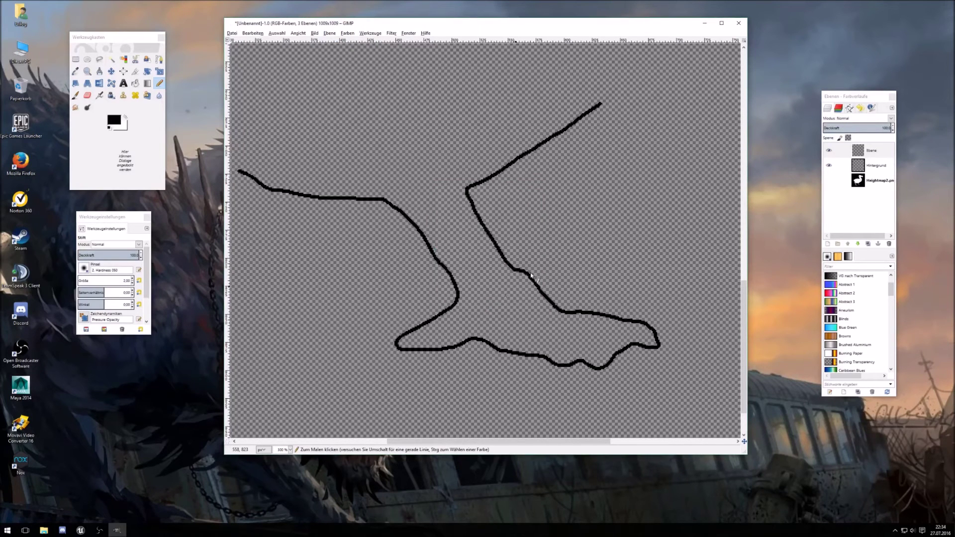
{"action": "left_click", "coordinate": [871, 150]}
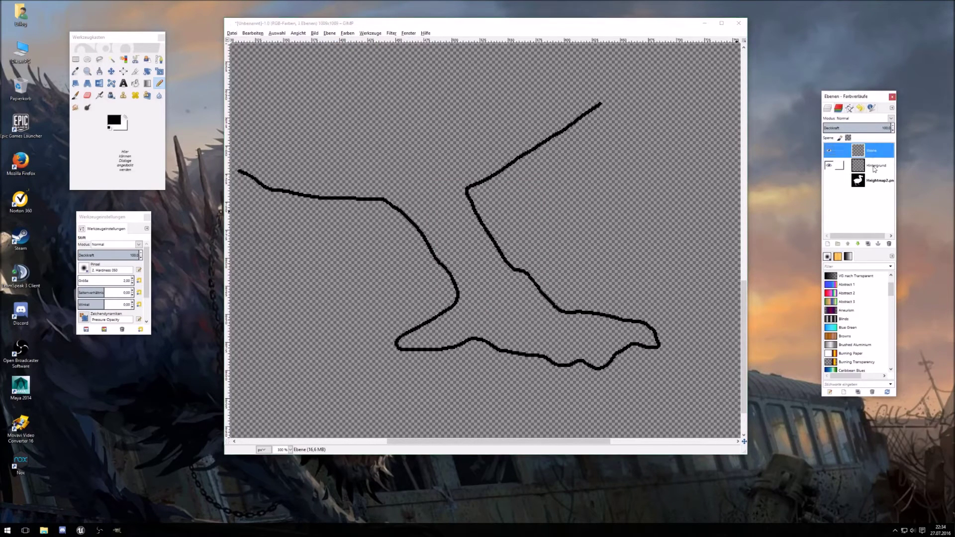
{"action": "left_click_drag", "start_coordinate": [871, 165], "coordinate": [873, 149]}
{"action": "left_click", "coordinate": [872, 165]}
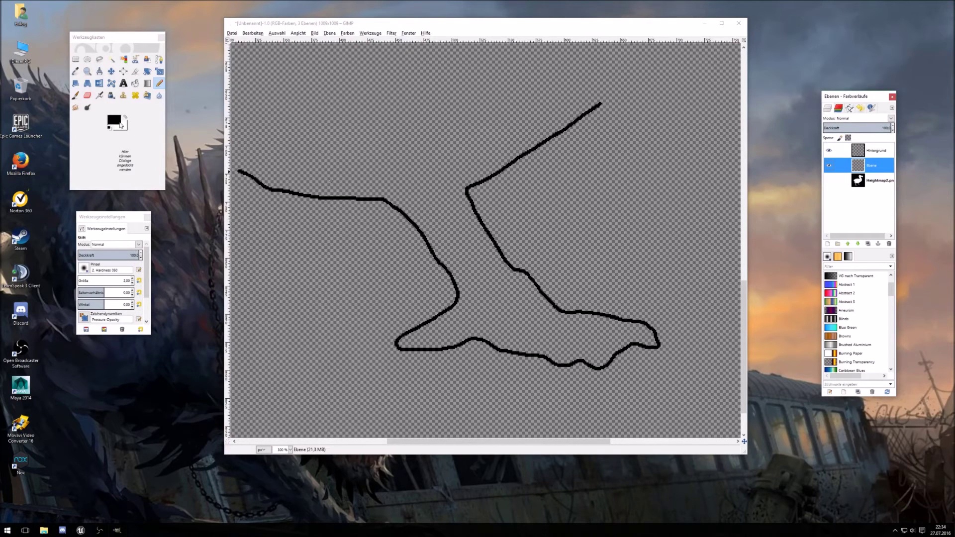
- Set the foreground to yellow e3e129, enlarge the pencil, and paint the land inside the outline
{"action": "left_click", "coordinate": [120, 122]}
{"action": "left_click", "coordinate": [99, 154]}
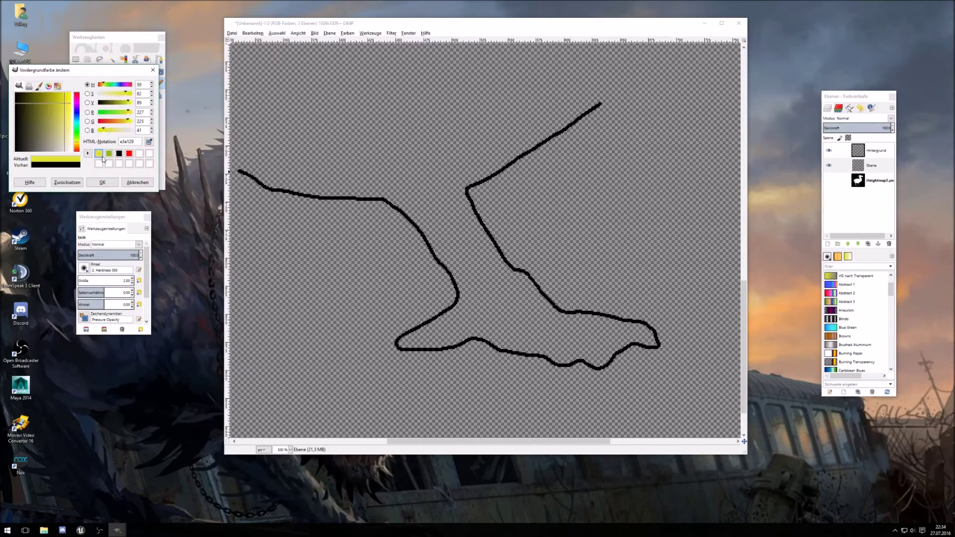
{"action": "left_click", "coordinate": [101, 182]}
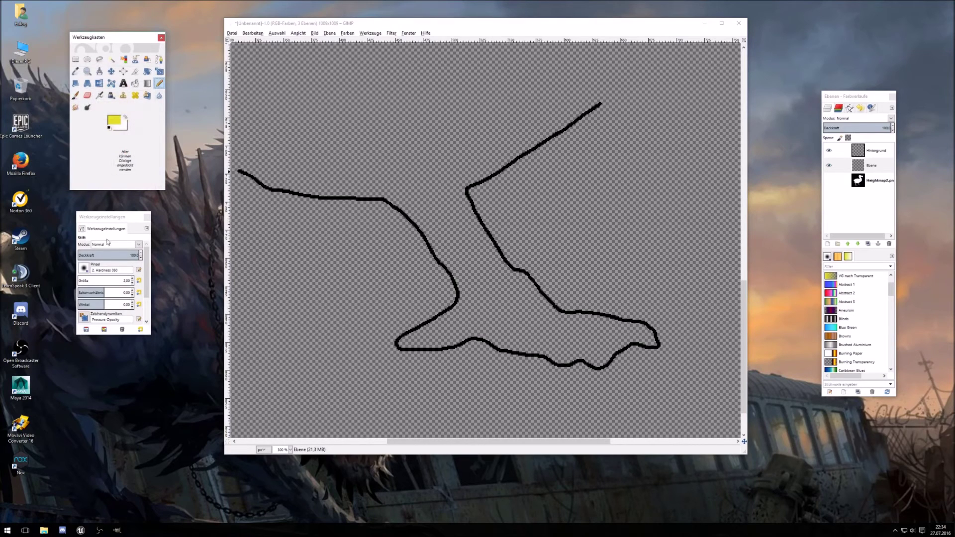
{"action": "left_click", "coordinate": [81, 282]}
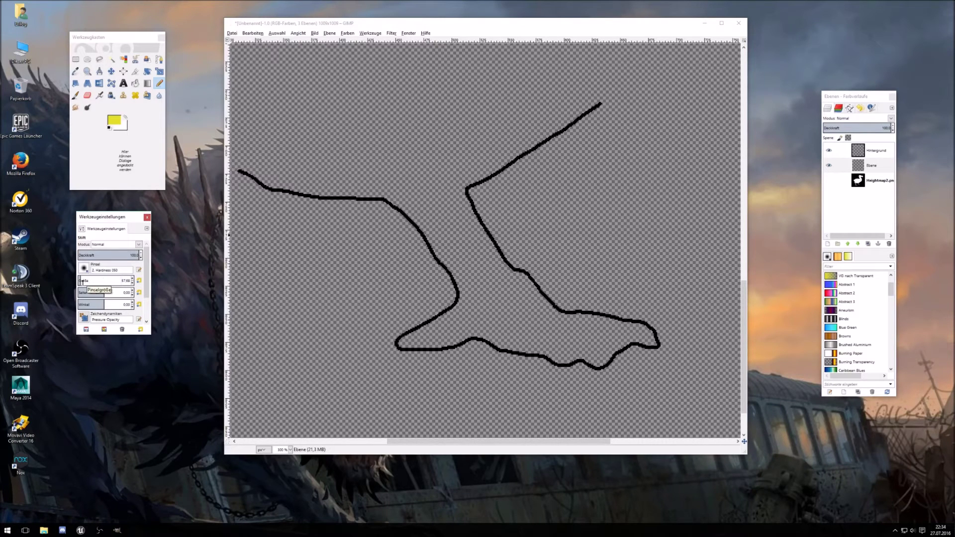
{"action": "mouse_move", "coordinate": [413, 197]}
{"action": "left_mouse_down"}
{"action": "mouse_move", "coordinate": [453, 258]}
{"action": "mouse_move", "coordinate": [456, 291]}
{"action": "mouse_move", "coordinate": [413, 329]}
{"action": "mouse_move", "coordinate": [504, 333]}
{"action": "mouse_move", "coordinate": [571, 351]}
{"action": "mouse_move", "coordinate": [634, 347]}
{"action": "mouse_move", "coordinate": [659, 332]}
{"action": "mouse_move", "coordinate": [541, 304]}
{"action": "mouse_move", "coordinate": [492, 257]}
{"action": "mouse_move", "coordinate": [453, 186]}
{"action": "mouse_move", "coordinate": [496, 242]}
{"action": "left_mouse_up"}
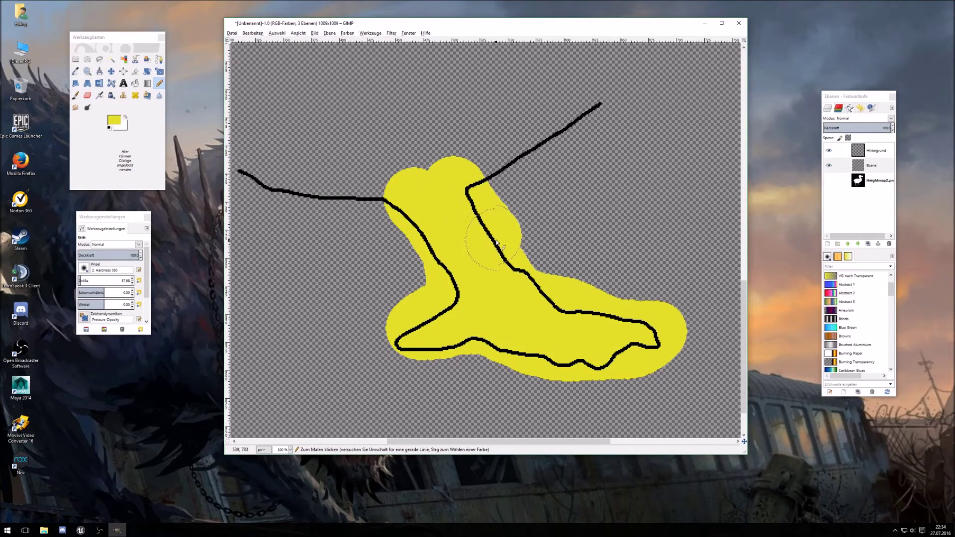
{"action": "left_click", "coordinate": [877, 153]}
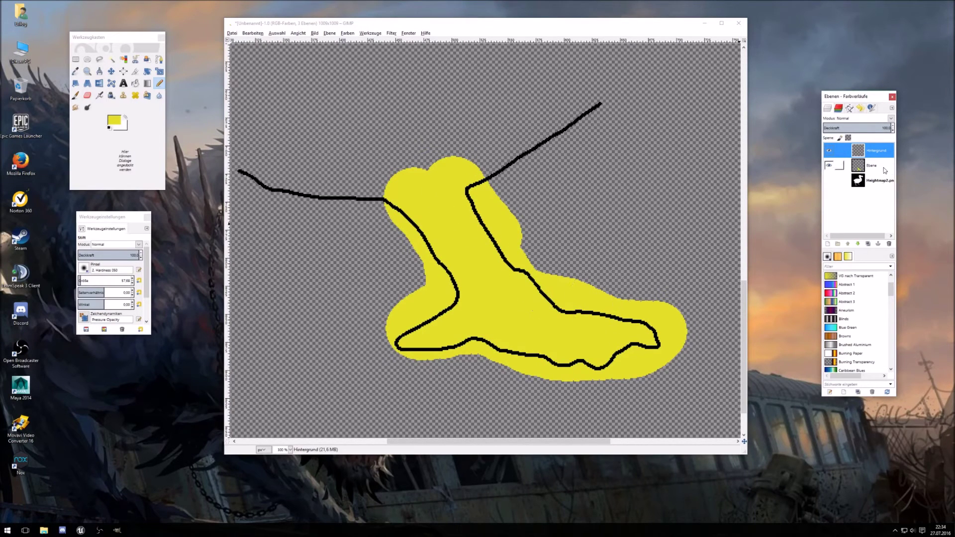
{"action": "left_click", "coordinate": [865, 168]}
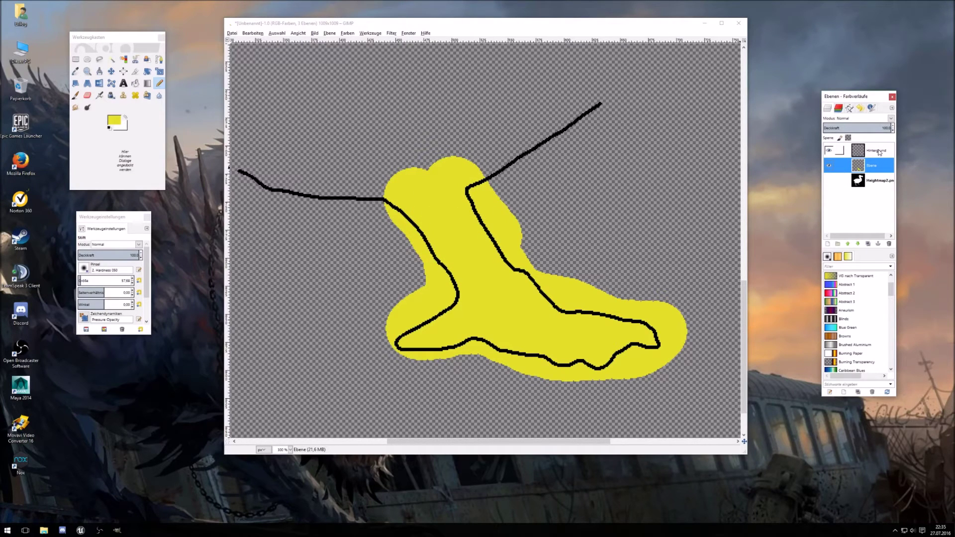
{"action": "left_click", "coordinate": [870, 151]}
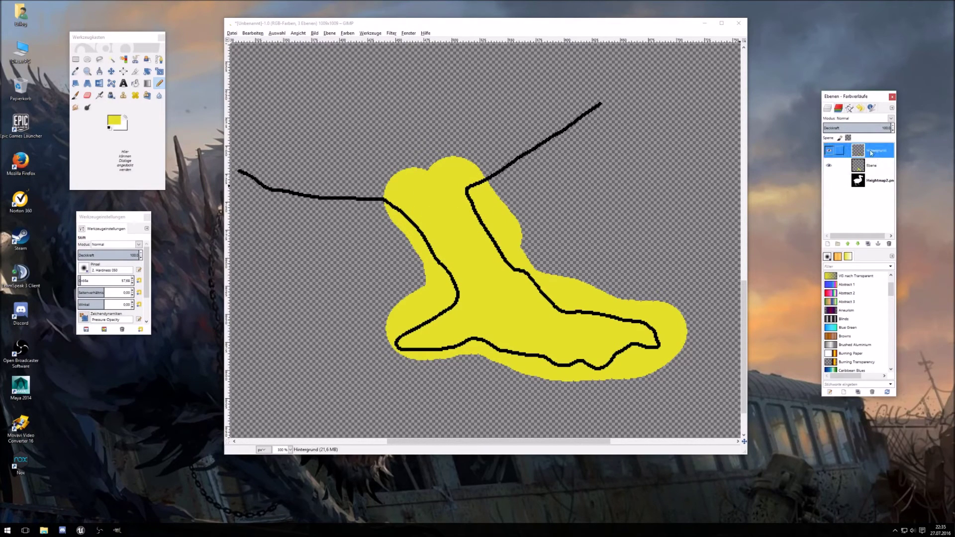
{"action": "left_click", "coordinate": [862, 169]}
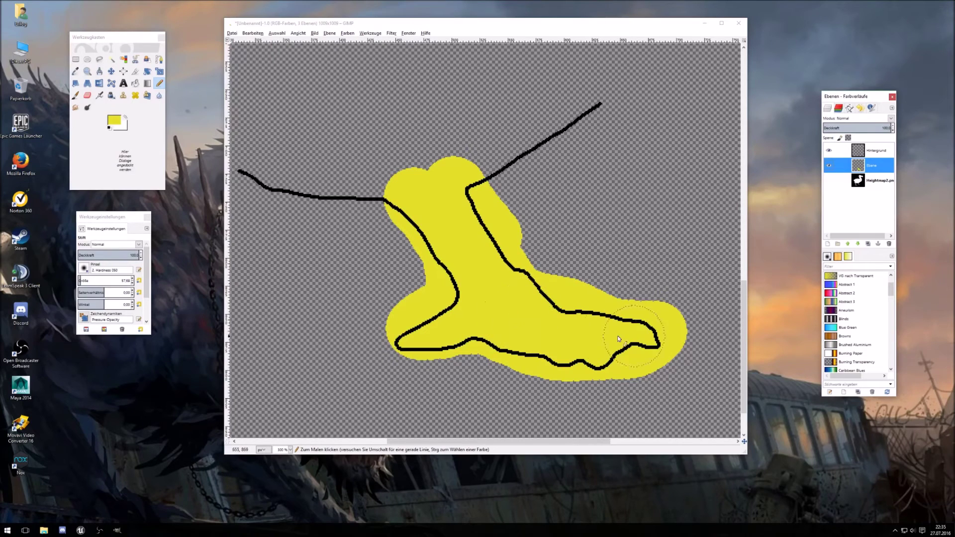
- Set up the Eraser with the 2. Hardness 100 brush at size about 22
{"action": "left_click", "coordinate": [89, 95]}
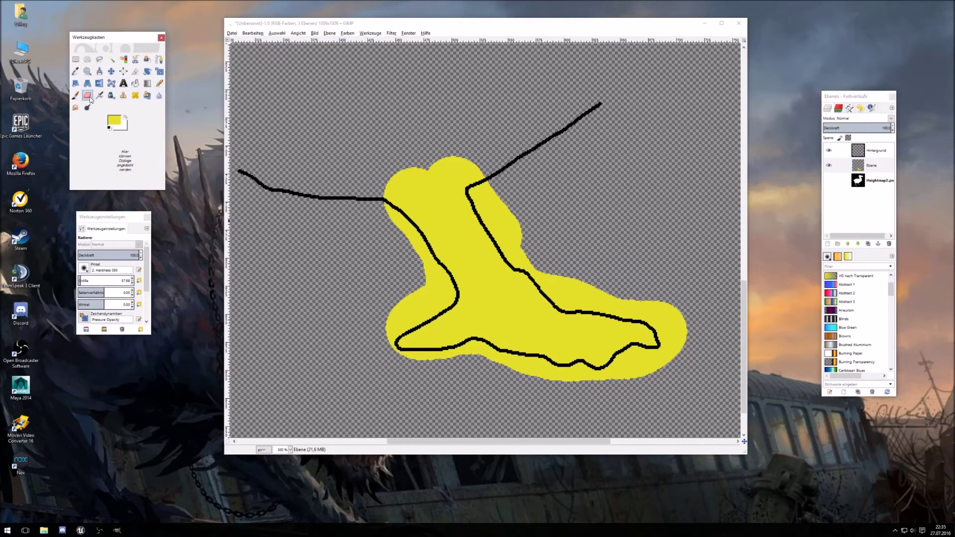
{"action": "left_click", "coordinate": [87, 272]}
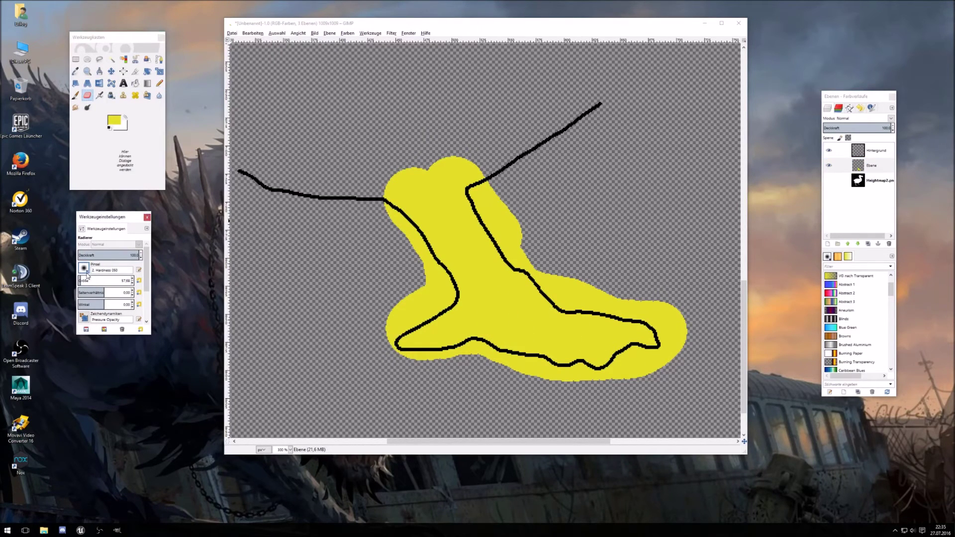
{"action": "left_click", "coordinate": [105, 291]}
{"action": "left_click", "coordinate": [79, 281]}
{"action": "left_click", "coordinate": [381, 217]}
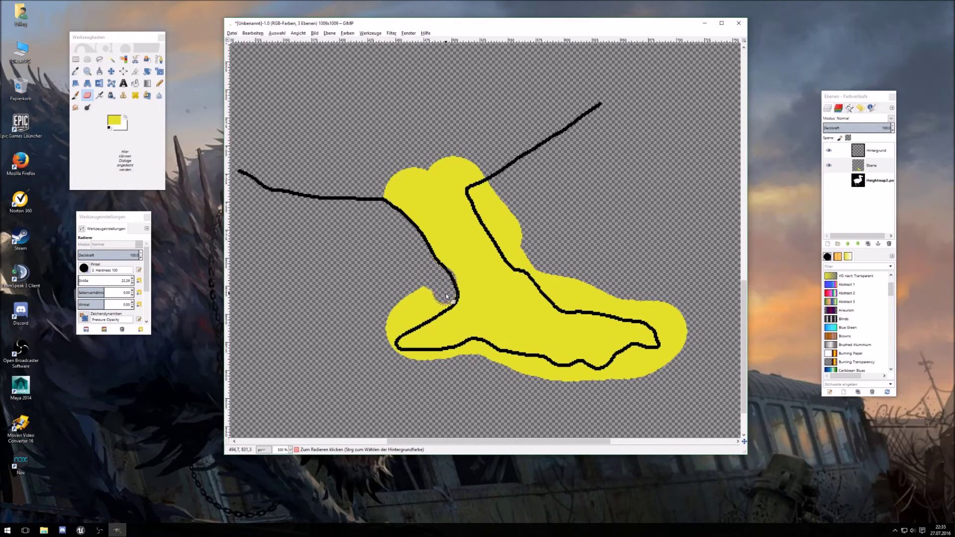
- Erase the yellow spilling past the coastline on the left, the right tip and the upper edge
{"action": "left_click_drag", "start_coordinate": [400, 327], "coordinate": [413, 296]}
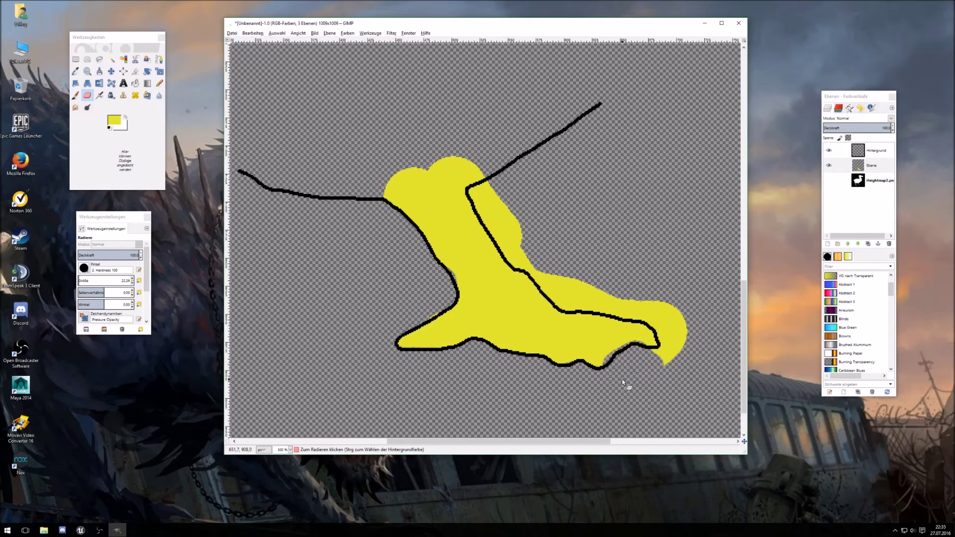
{"action": "mouse_move", "coordinate": [665, 322]}
{"action": "left_mouse_down"}
{"action": "mouse_move", "coordinate": [651, 303]}
{"action": "mouse_move", "coordinate": [625, 304]}
{"action": "left_mouse_up"}
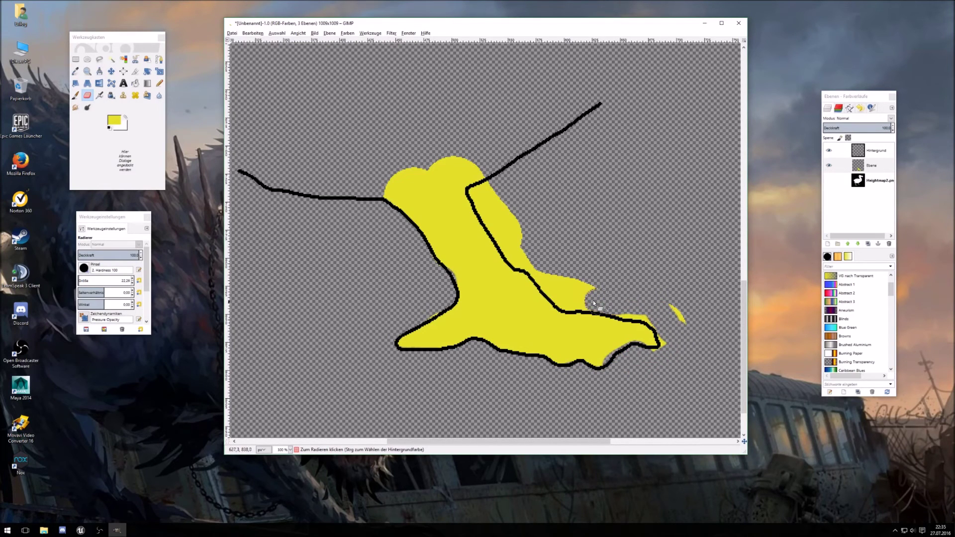
{"action": "left_click_drag", "start_coordinate": [534, 261], "coordinate": [519, 244]}
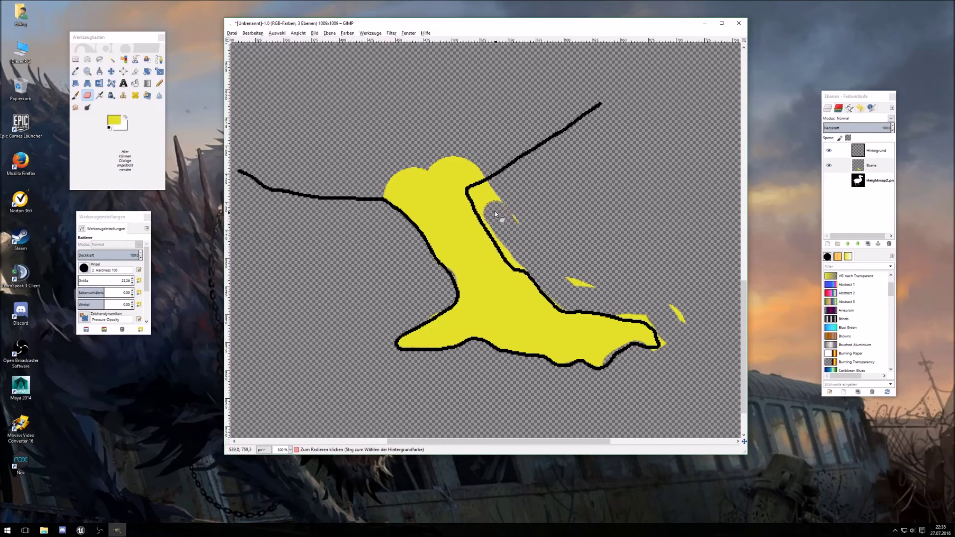
{"action": "left_click_drag", "start_coordinate": [567, 278], "coordinate": [594, 291]}
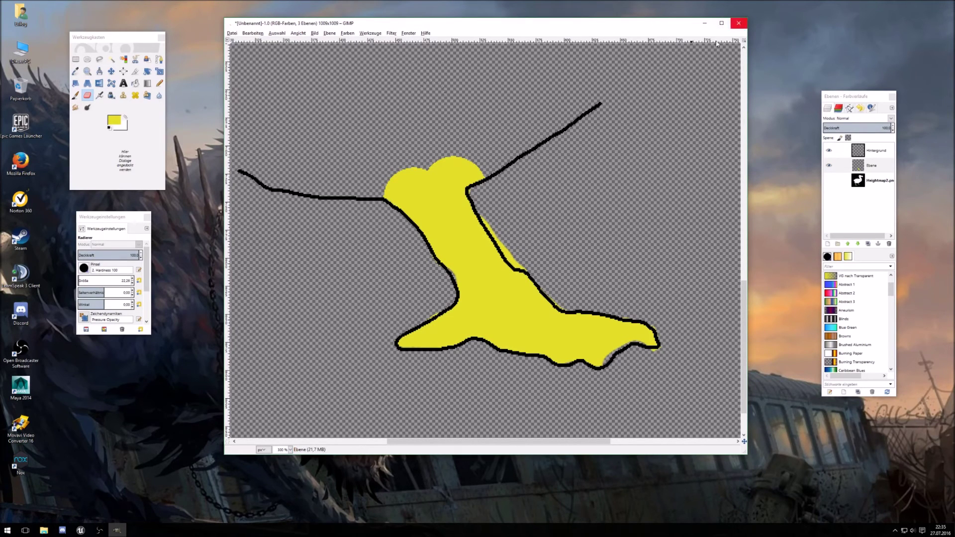
{"action": "left_click", "coordinate": [331, 34]}
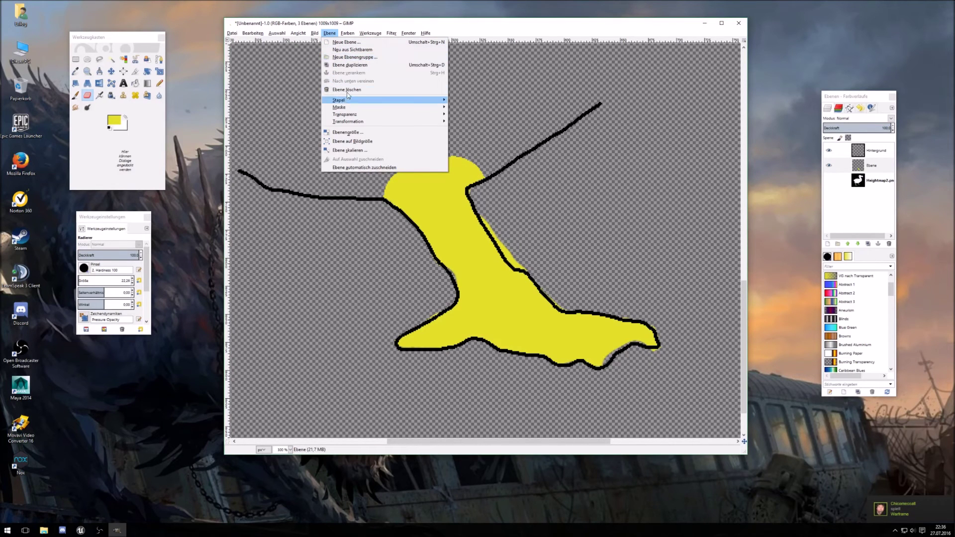
- Add a new transparent layer Ebene #1 and move it below Ebene, above Heightmap2.png
{"action": "left_click", "coordinate": [346, 42]}
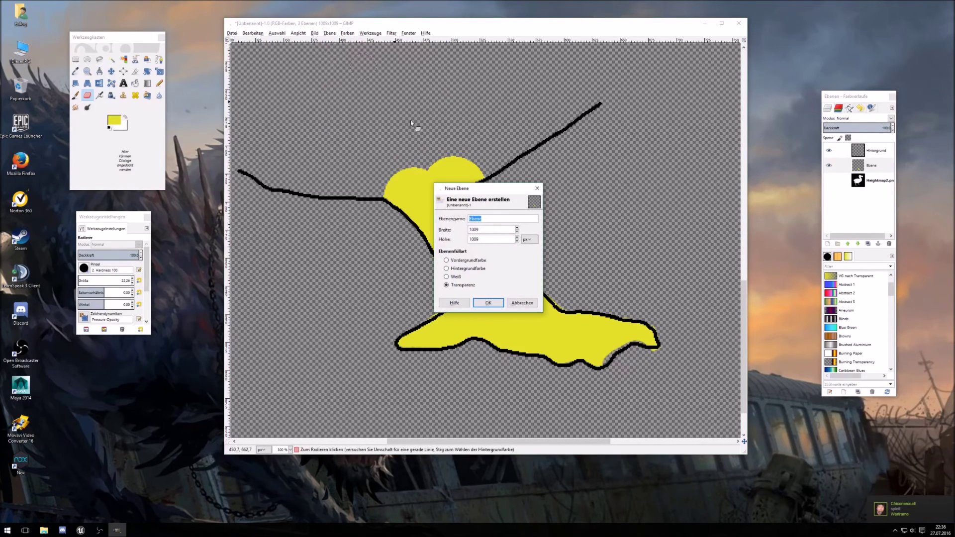
{"action": "left_click", "coordinate": [488, 303]}
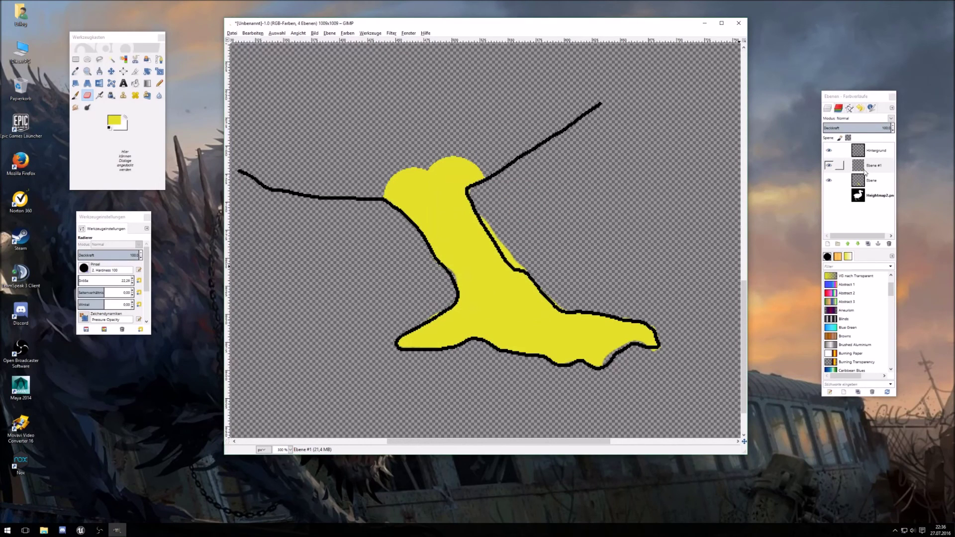
{"action": "left_click", "coordinate": [879, 170]}
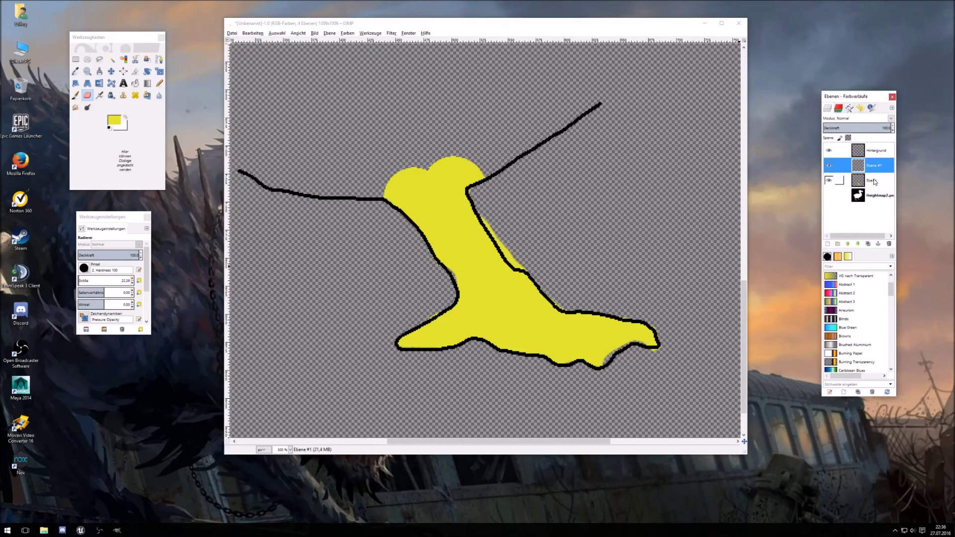
{"action": "left_click_drag", "start_coordinate": [879, 170], "coordinate": [874, 185]}
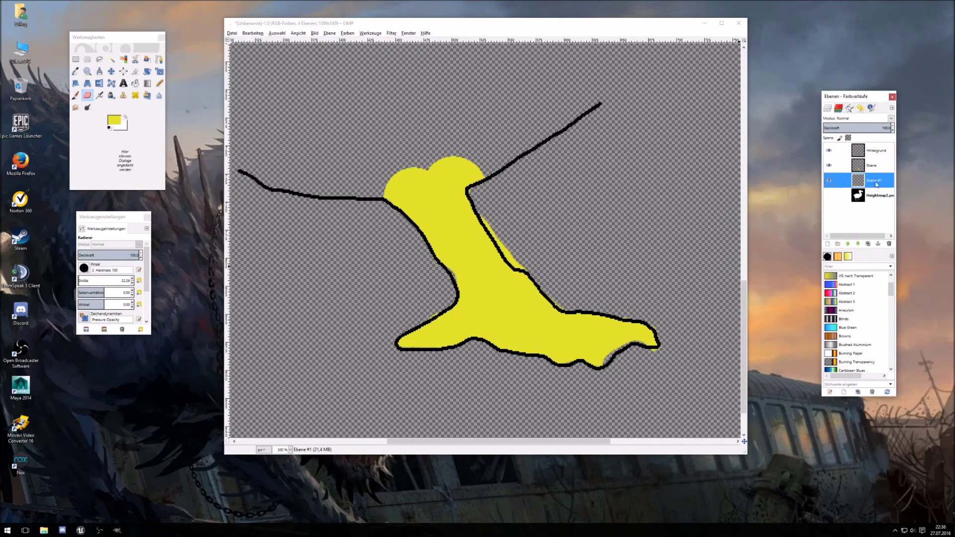
- Set the foreground to blue 2985e3 and paint water with the Pencil around the yellow land
{"action": "left_click", "coordinate": [114, 120]}
{"action": "left_click", "coordinate": [117, 122]}
{"action": "left_click", "coordinate": [76, 118]}
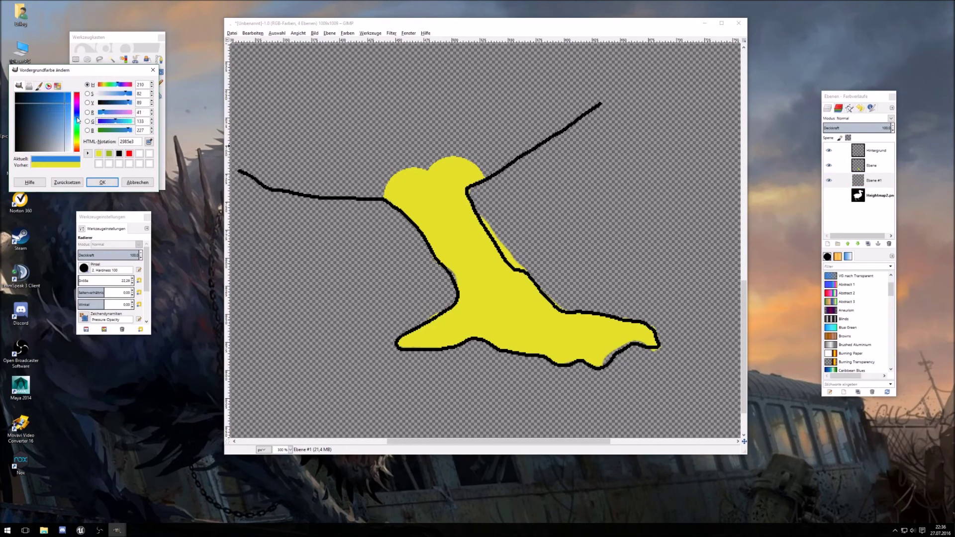
{"action": "left_click", "coordinate": [98, 183]}
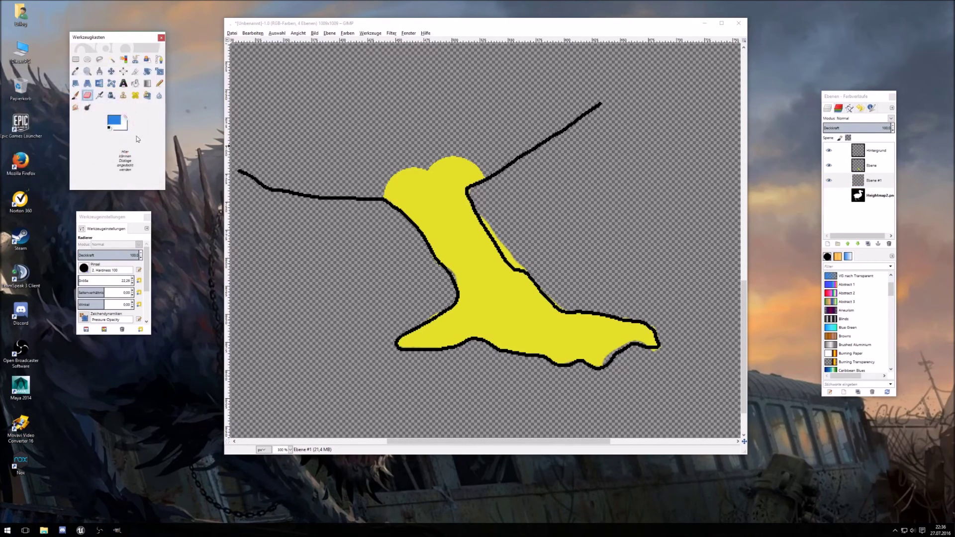
{"action": "left_click", "coordinate": [159, 83]}
{"action": "mouse_move", "coordinate": [421, 246]}
{"action": "left_mouse_down"}
{"action": "mouse_move", "coordinate": [375, 238]}
{"action": "mouse_move", "coordinate": [328, 209]}
{"action": "mouse_move", "coordinate": [388, 240]}
{"action": "mouse_move", "coordinate": [381, 327]}
{"action": "mouse_move", "coordinate": [427, 359]}
{"action": "mouse_move", "coordinate": [543, 378]}
{"action": "mouse_move", "coordinate": [634, 377]}
{"action": "mouse_move", "coordinate": [672, 321]}
{"action": "mouse_move", "coordinate": [582, 271]}
{"action": "mouse_move", "coordinate": [488, 197]}
{"action": "mouse_move", "coordinate": [527, 179]}
{"action": "left_mouse_up"}
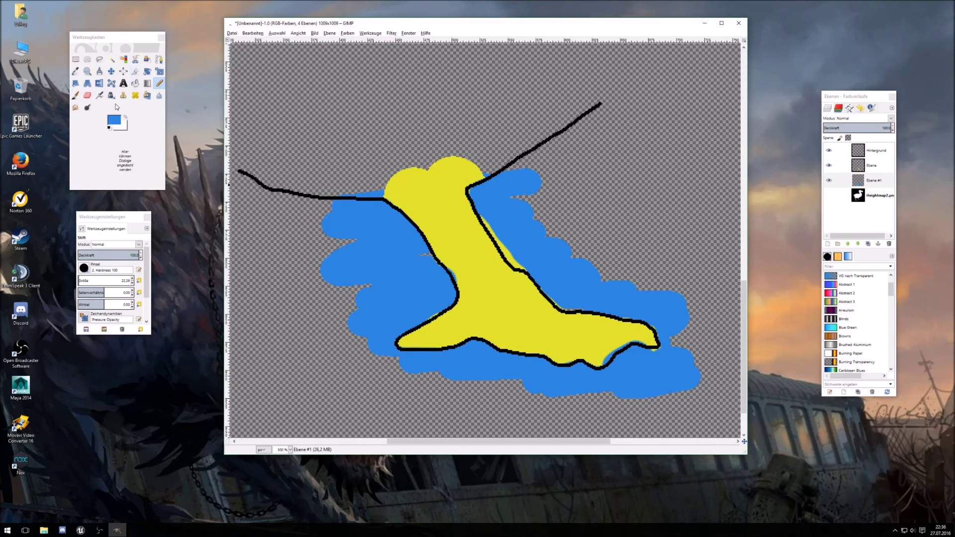
{"action": "left_click", "coordinate": [87, 71]}
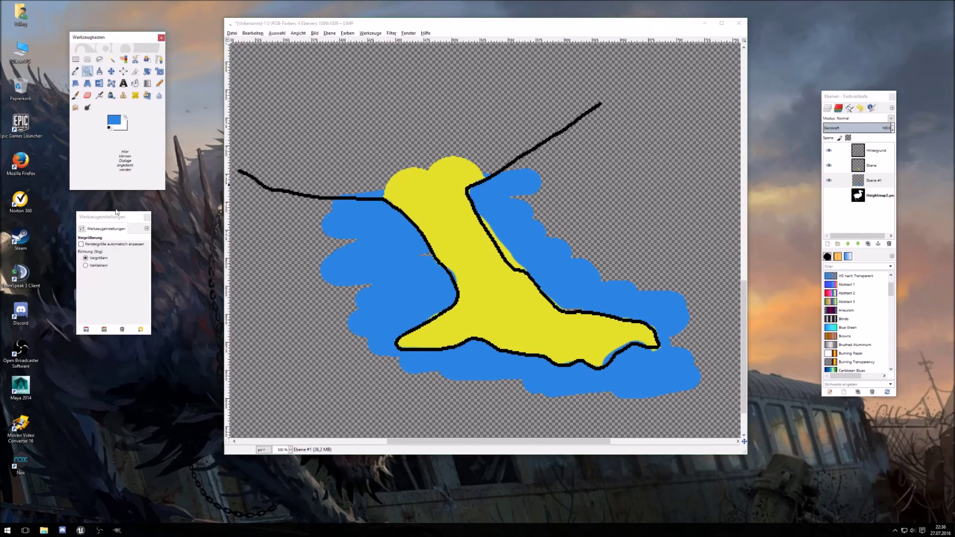
- Zoom out to 100% and turn the Heightmap2.png layer's visibility back on
{"action": "left_click", "coordinate": [92, 266]}
{"action": "left_click", "coordinate": [480, 243]}
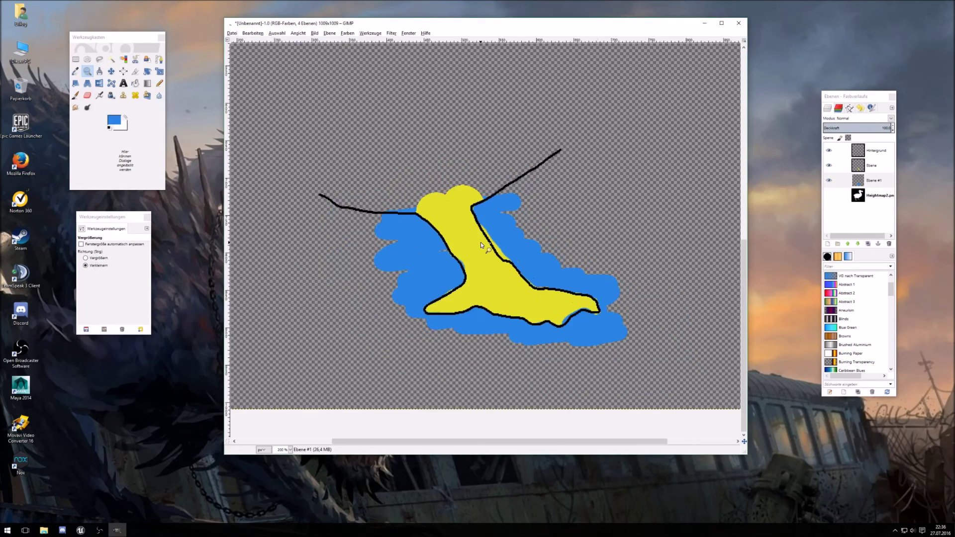
{"action": "left_click", "coordinate": [480, 243]}
{"action": "left_click", "coordinate": [480, 243]}
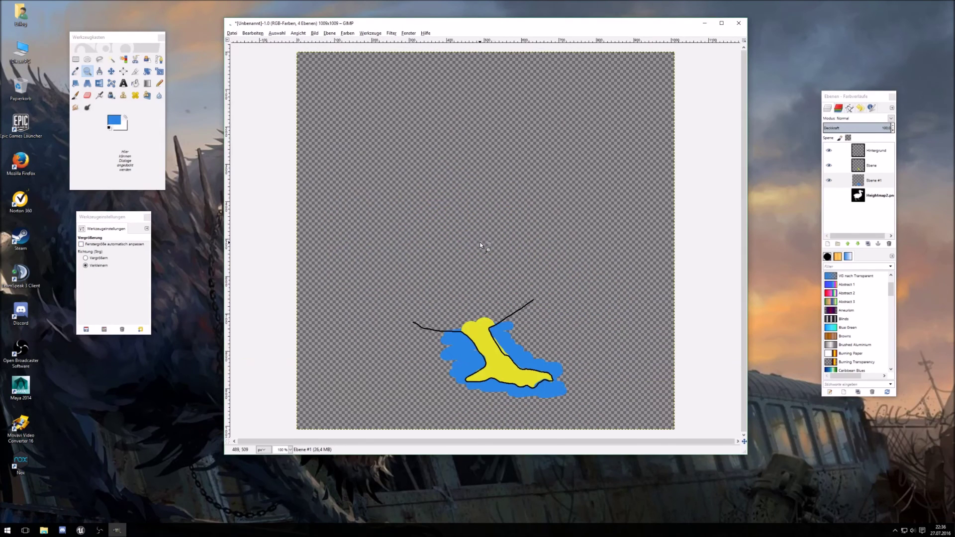
{"action": "left_click", "coordinate": [874, 195]}
{"action": "left_click", "coordinate": [828, 195]}
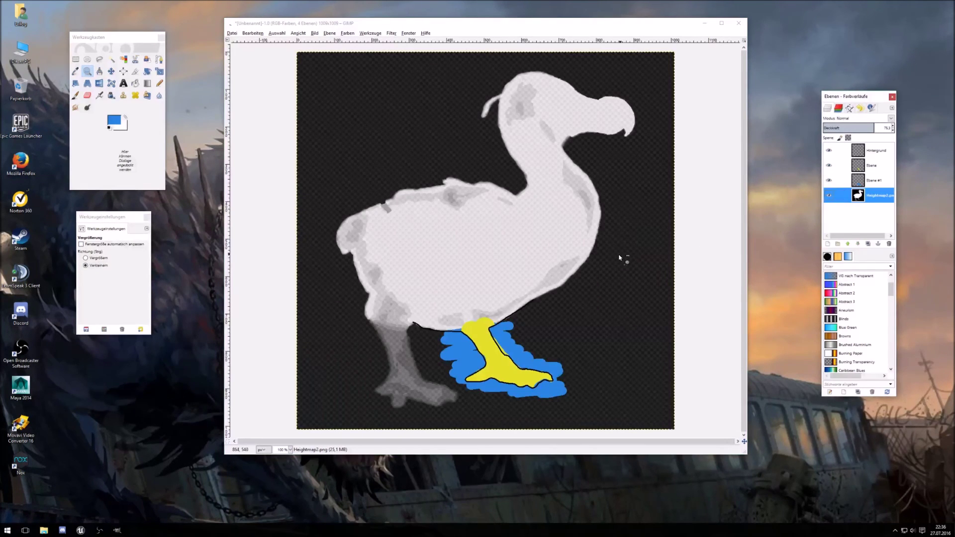